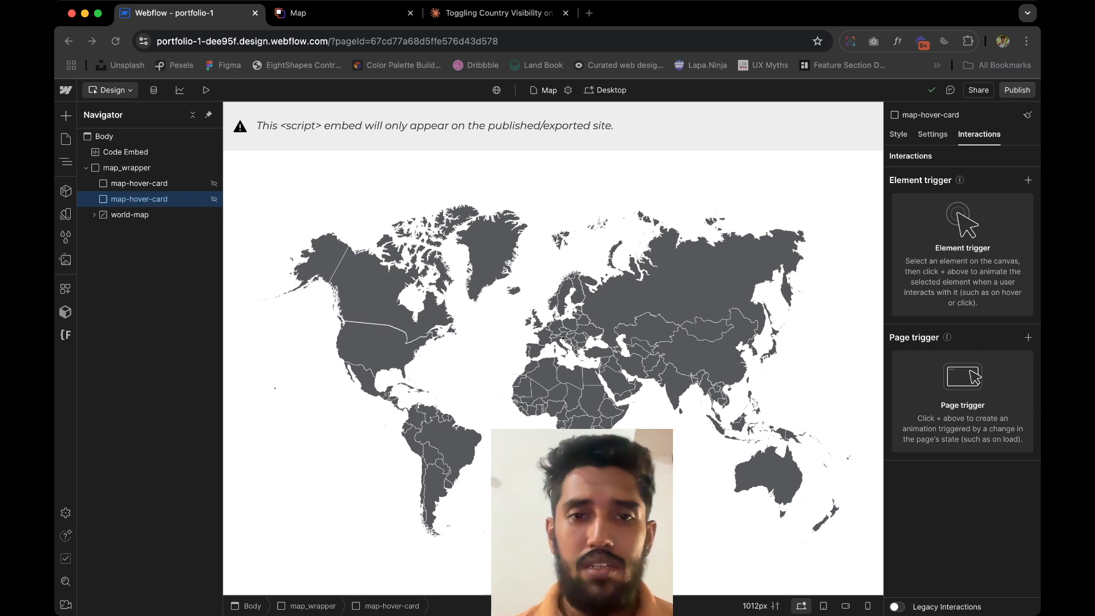
{"action": "left_click", "coordinate": [252, 204]}
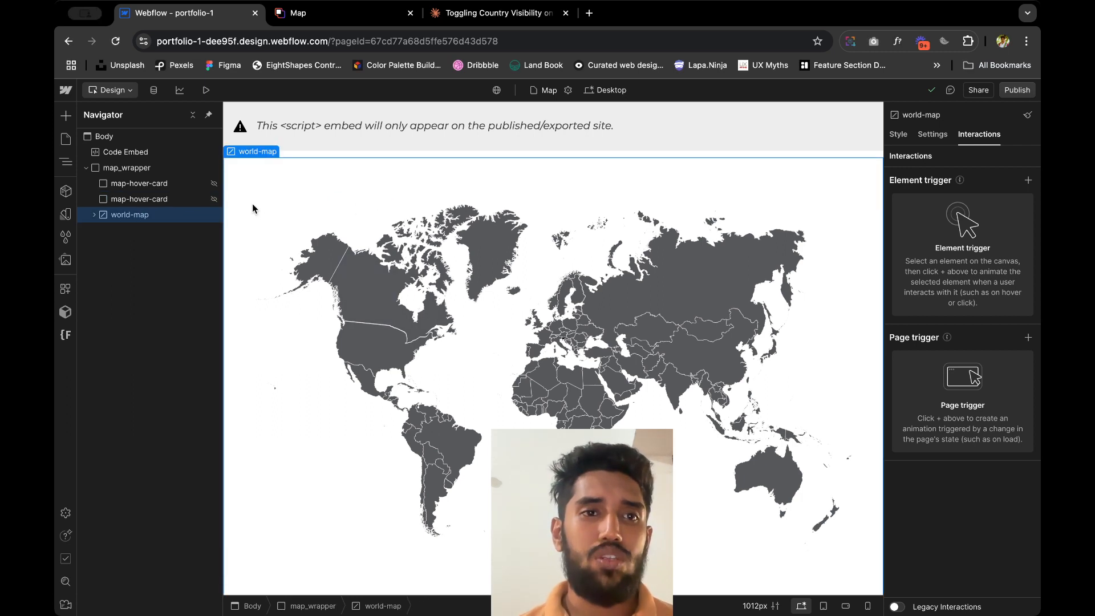
{"action": "key", "text": "super+e"}
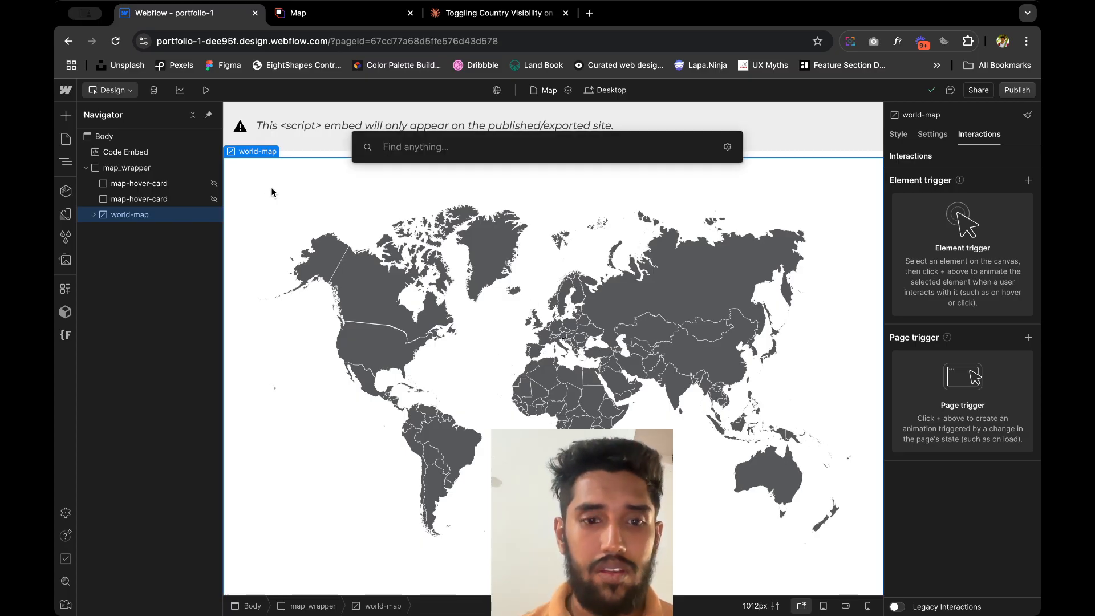
{"action": "type", "text": "svg"}
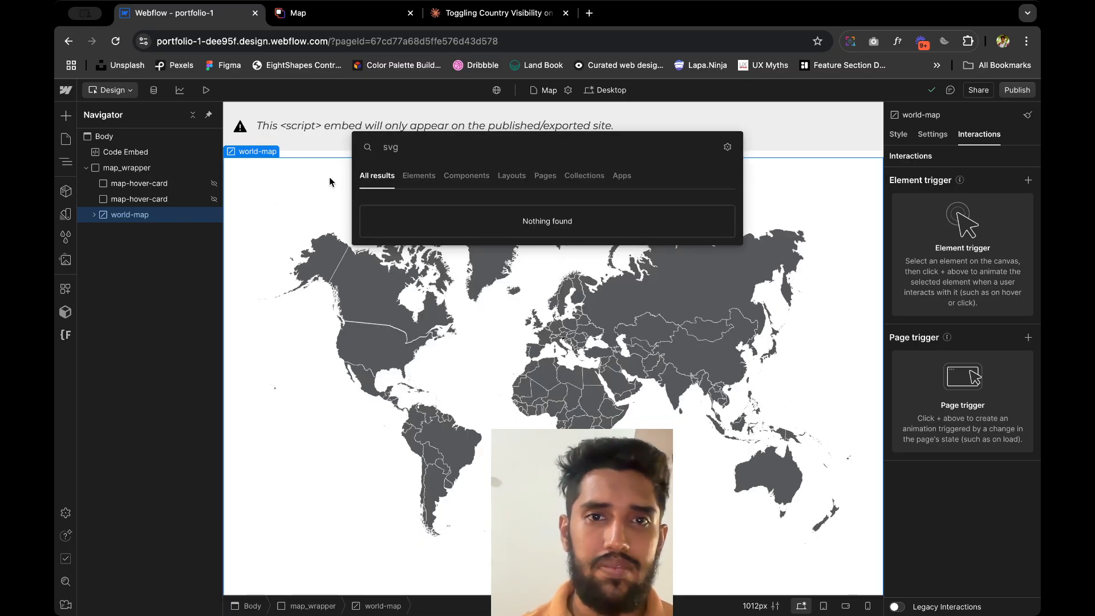
{"action": "type", "text": " map"}
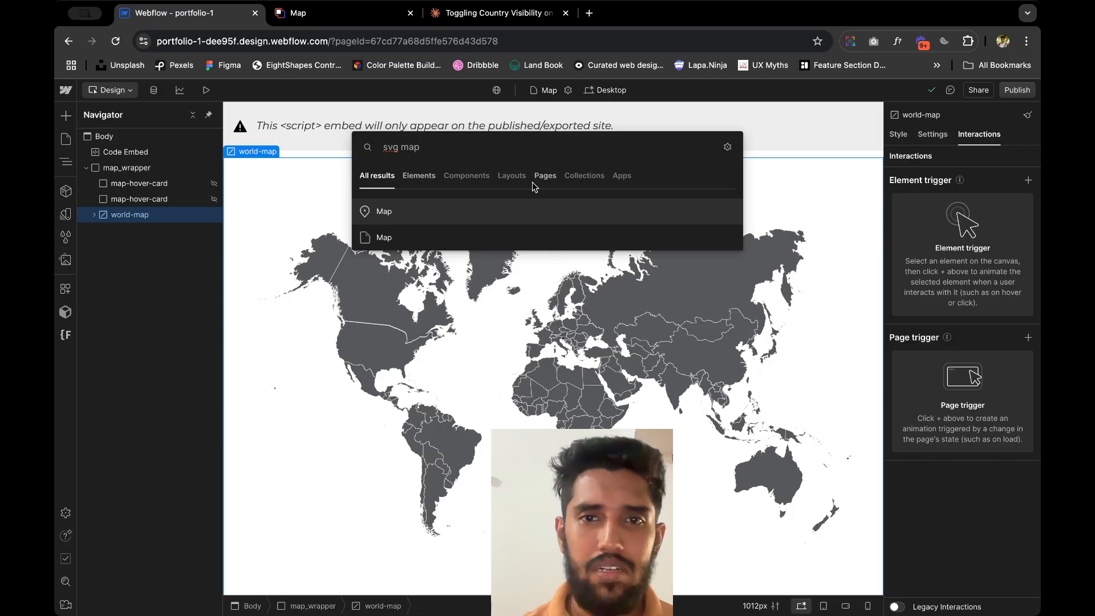
{"action": "key", "text": "alt+shift+Left"}
{"action": "key", "text": "alt+shift+Left"}
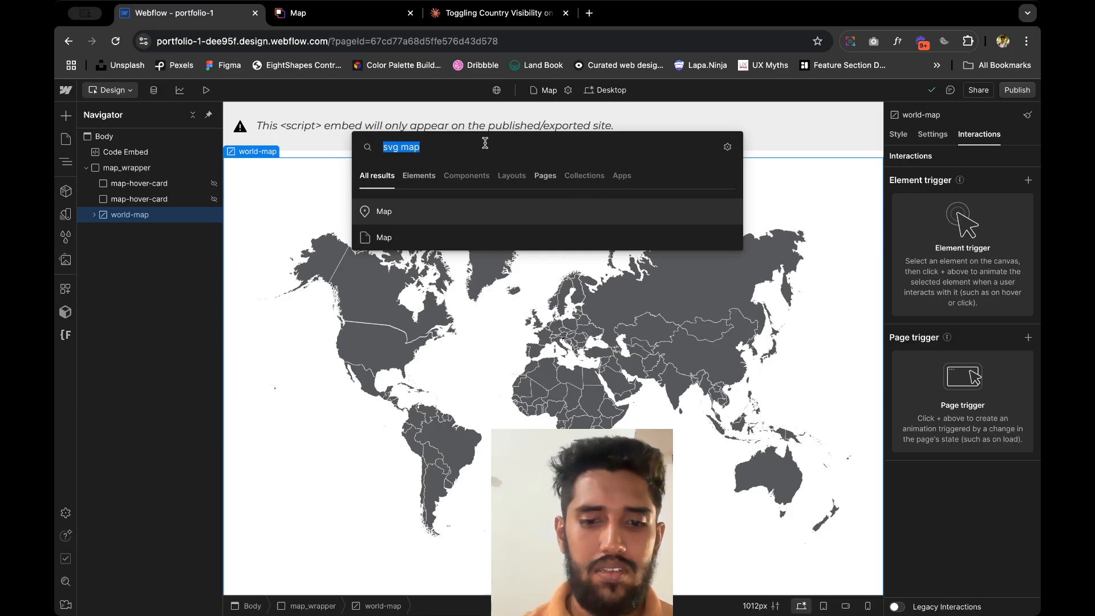
{"action": "type", "text": "s"}
{"action": "key", "text": "BackSpace"}
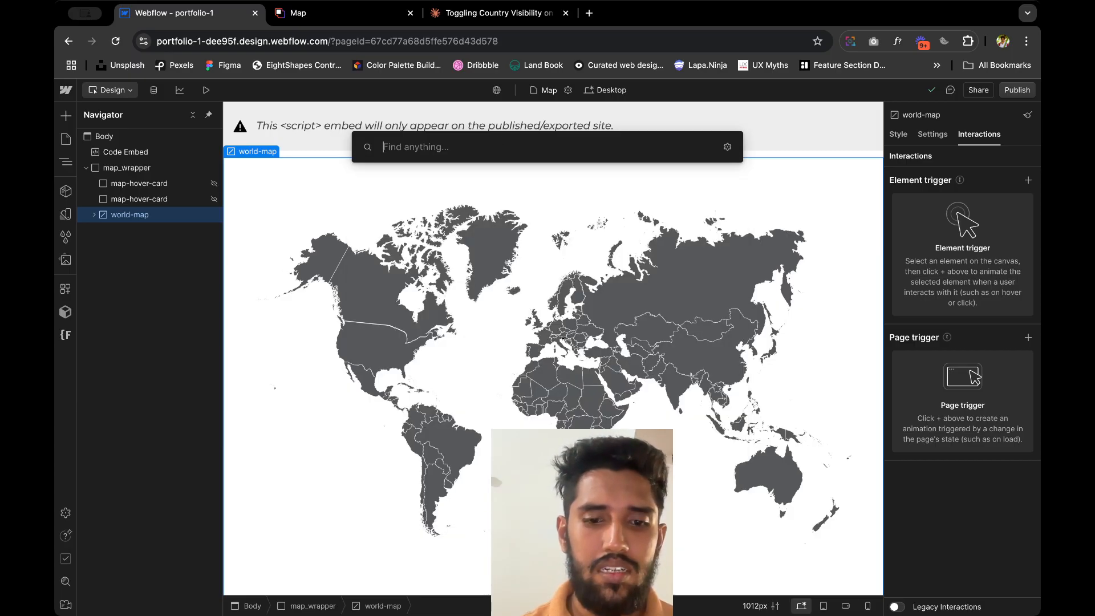
{"action": "type", "text": "svg"}
{"action": "key", "text": "BackSpace"}
{"action": "key", "text": "BackSpace"}
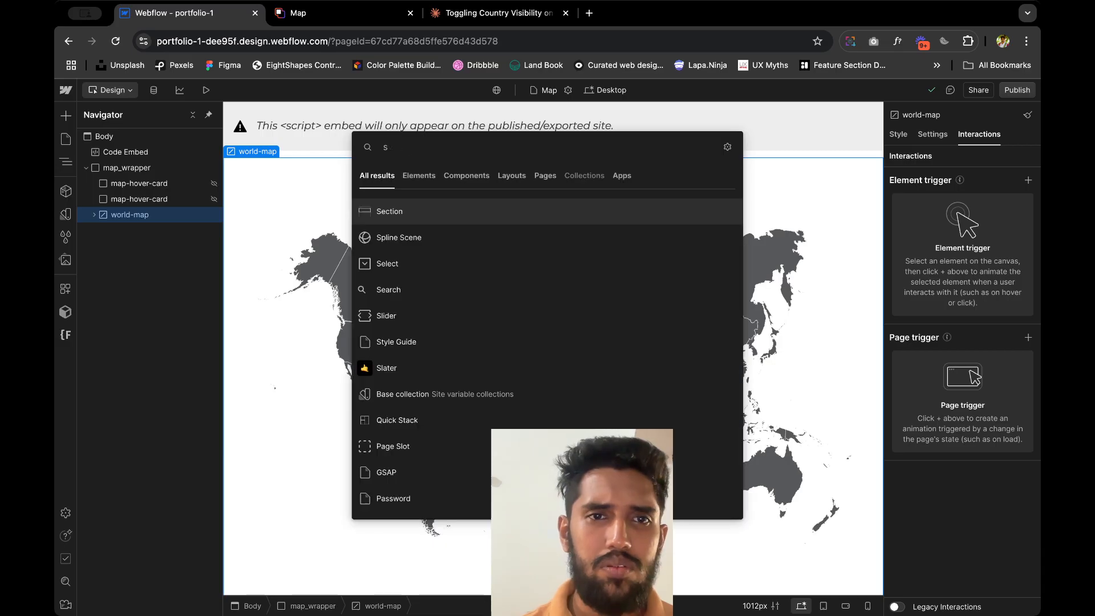
{"action": "key", "text": "BackSpace"}
{"action": "type", "text": "img"}
{"action": "key", "text": "BackSpace"}
{"action": "key", "text": "BackSpace"}
{"action": "key", "text": "BackSpace"}
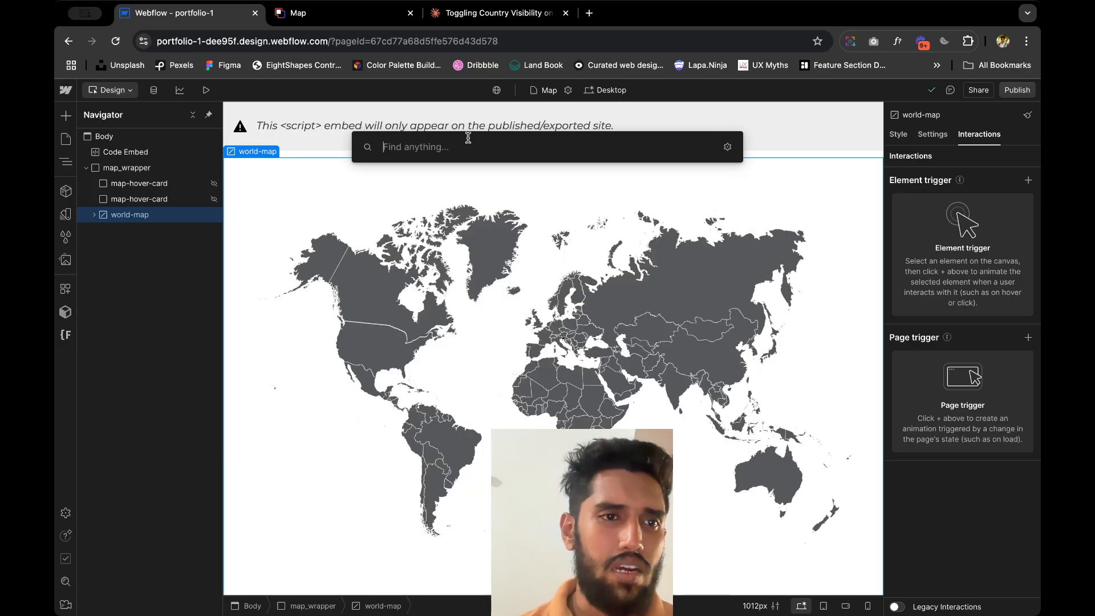
Step: Search the app marketplace for "svg", install the SVG Import app on the site and close its window
{"action": "left_click", "coordinate": [65, 288]}
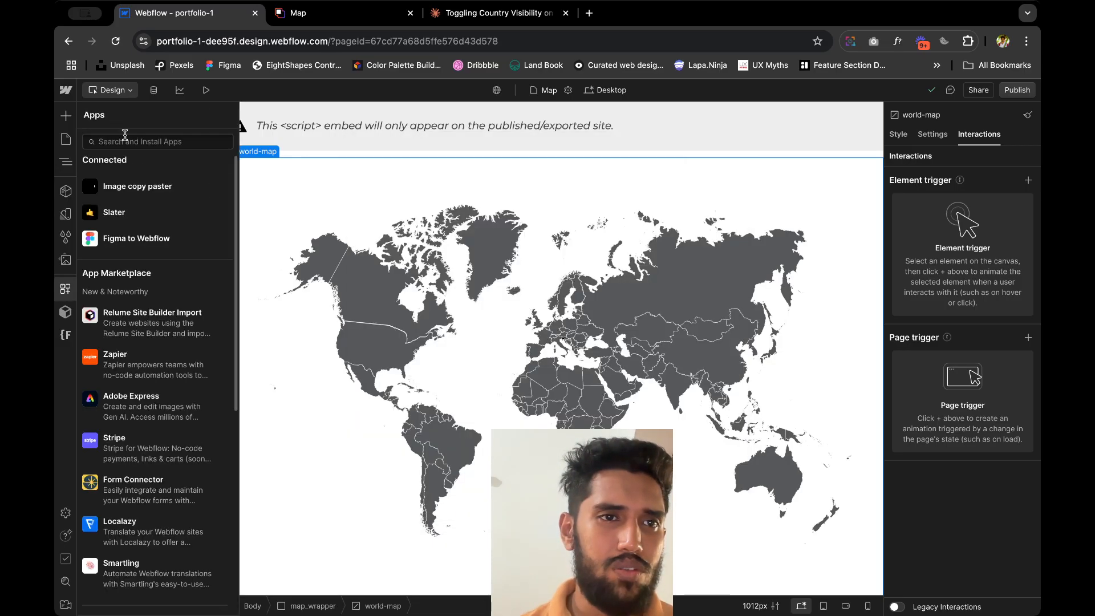
{"action": "left_click", "coordinate": [125, 141]}
{"action": "type", "text": "svg"}
{"action": "left_click", "coordinate": [116, 208]}
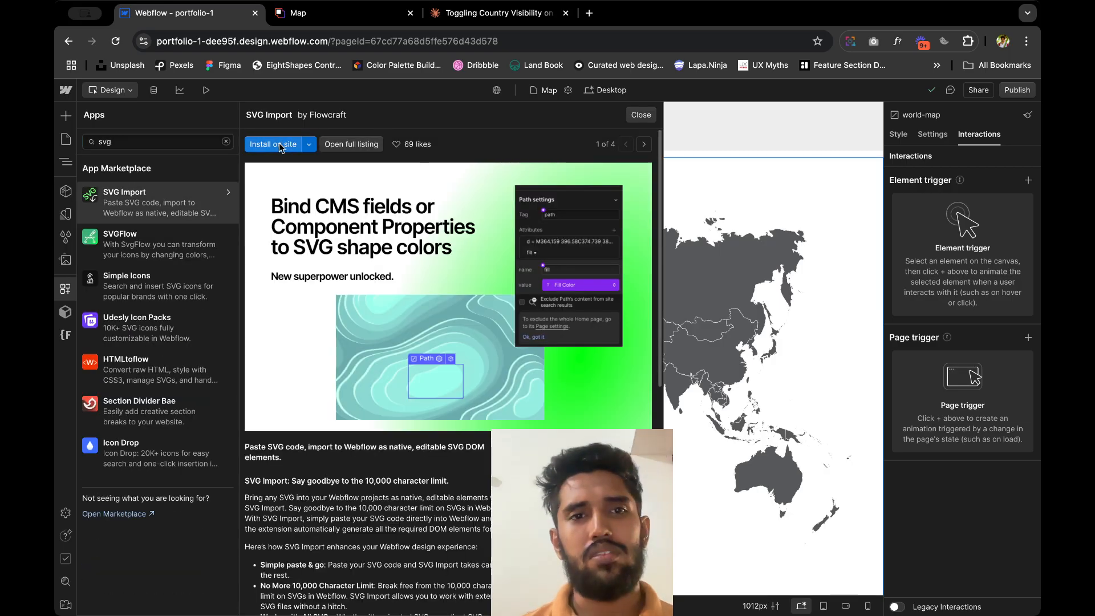
{"action": "left_click", "coordinate": [283, 145]}
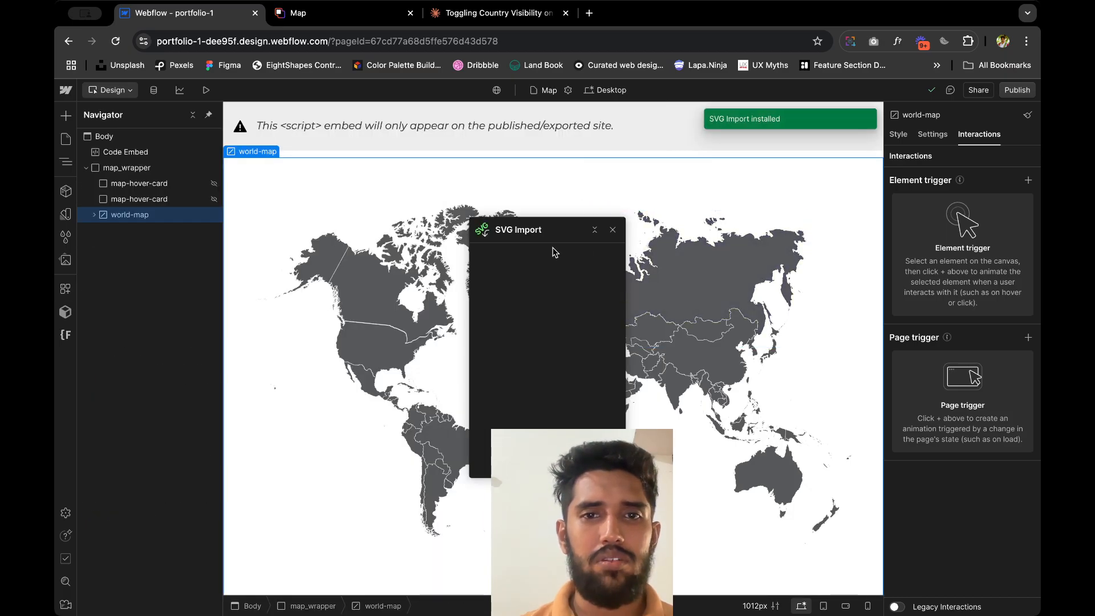
{"action": "left_click", "coordinate": [542, 323]}
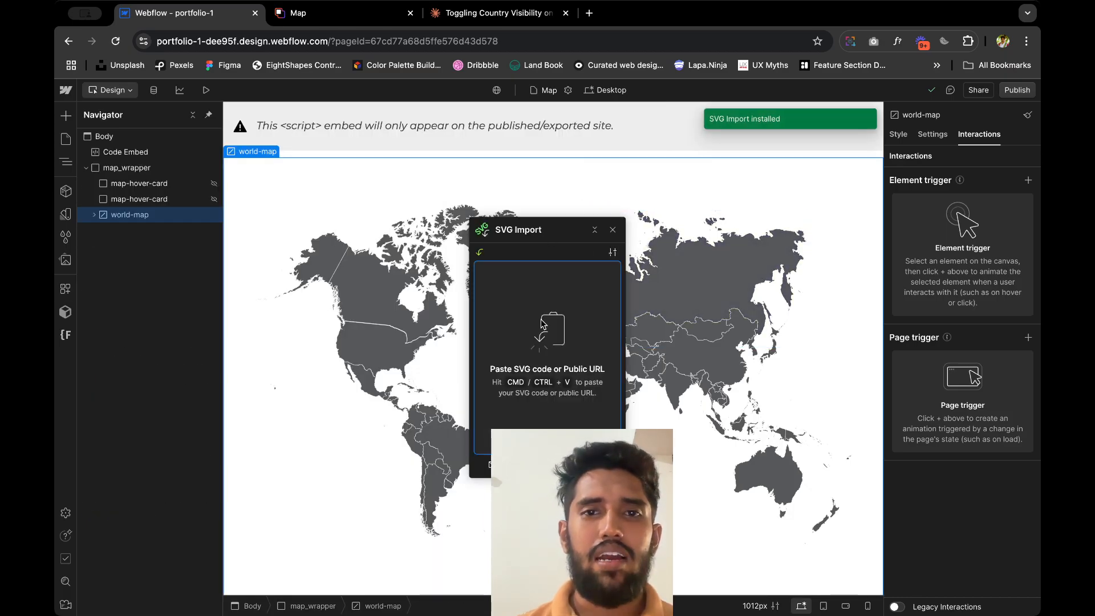
{"action": "left_click", "coordinate": [612, 230]}
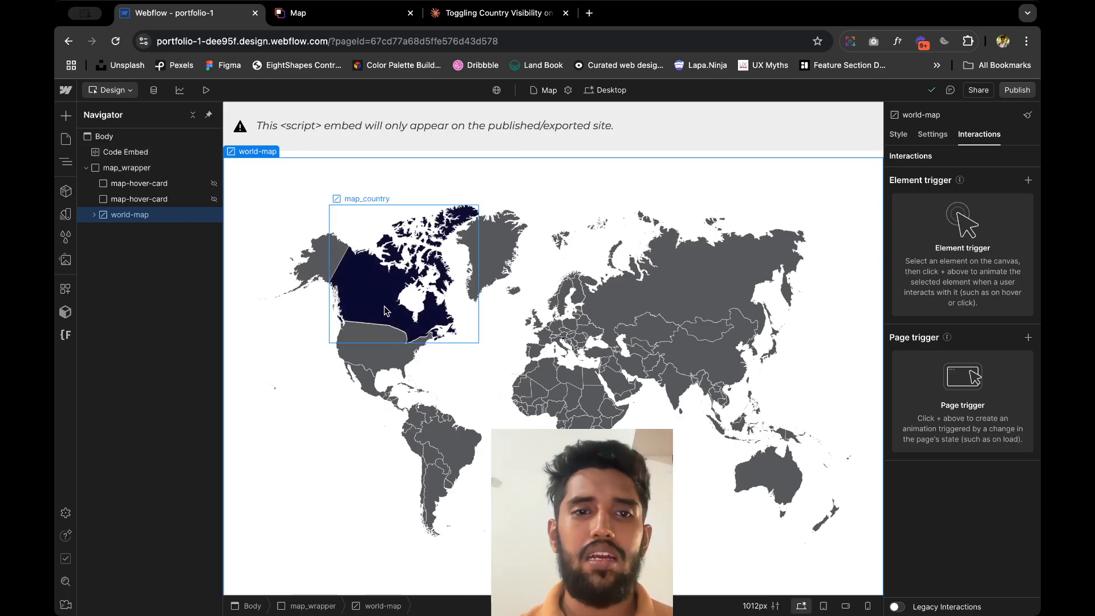
Step: Select the United States shape on the map and examine its path attributes and style classes
{"action": "left_click", "coordinate": [374, 347]}
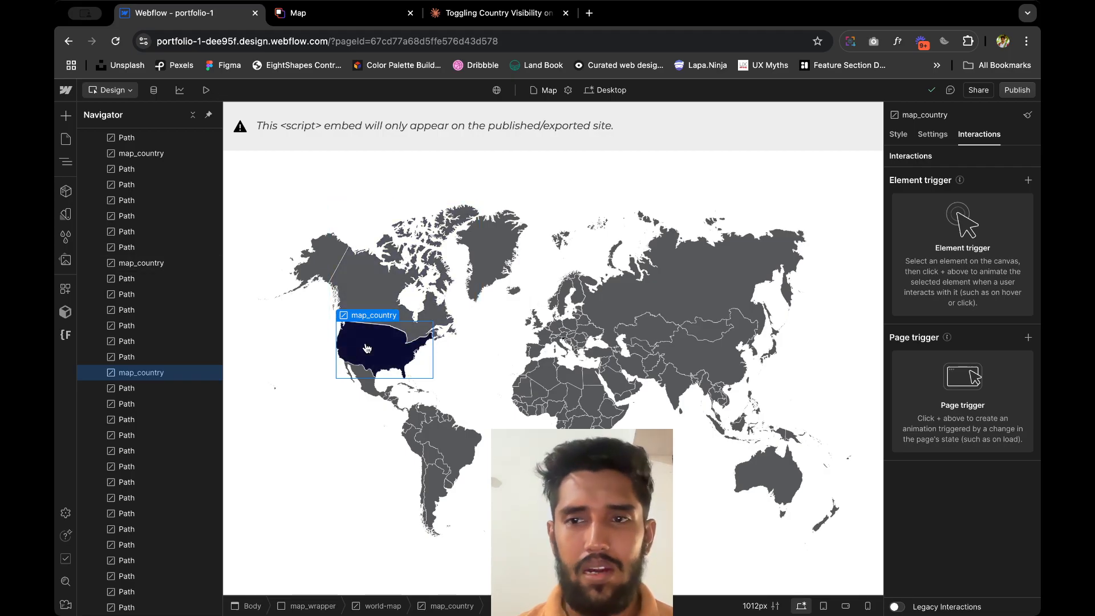
{"action": "left_click", "coordinate": [937, 137]}
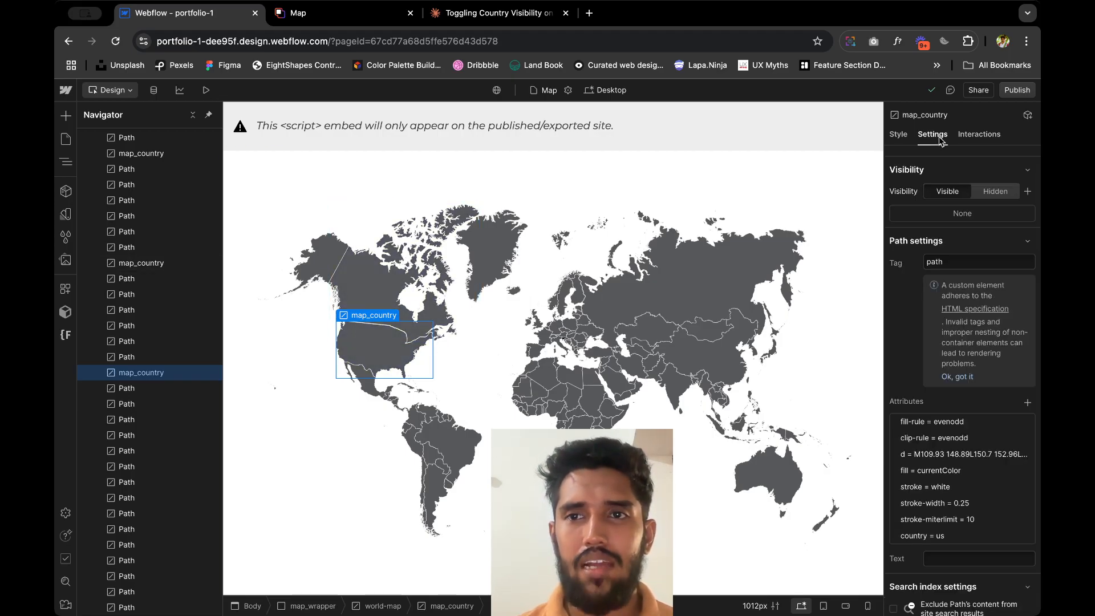
{"action": "left_click", "coordinate": [898, 134]}
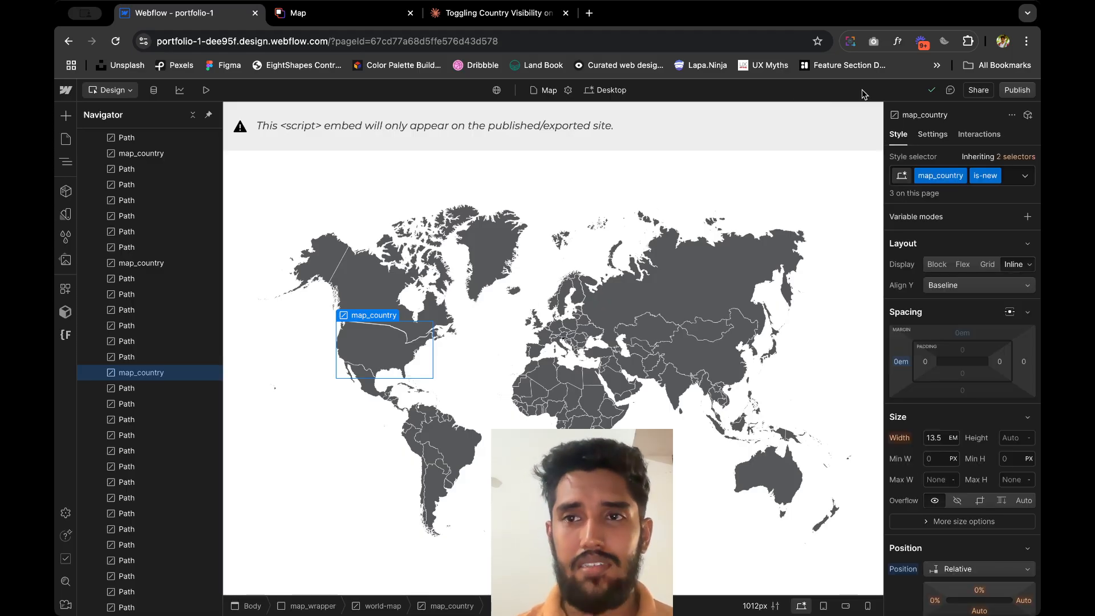
{"action": "left_click", "coordinate": [931, 134]}
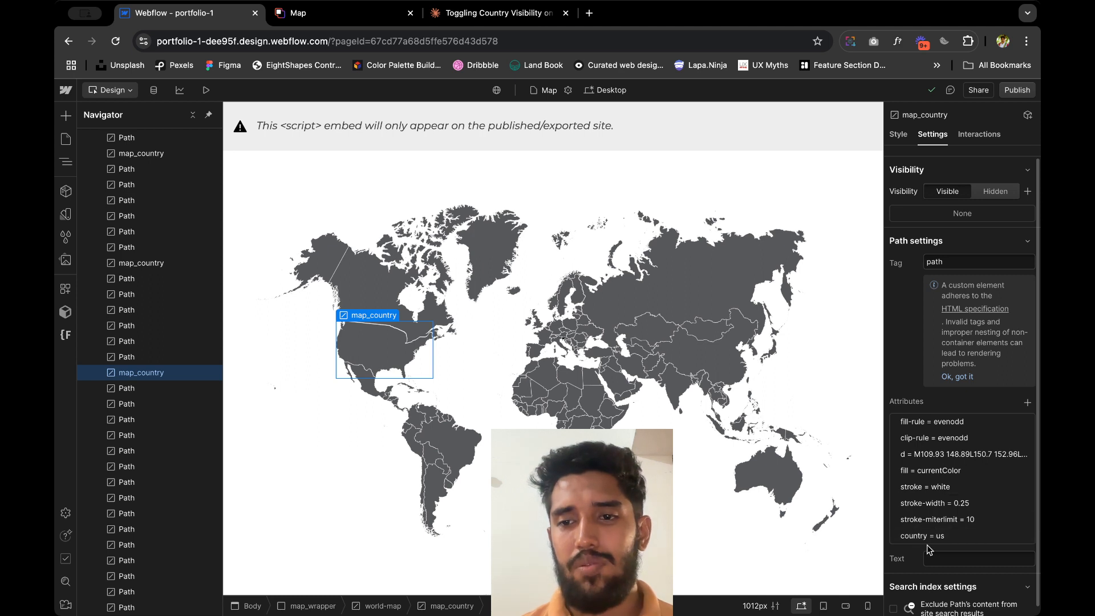
{"action": "left_click", "coordinate": [1027, 404]}
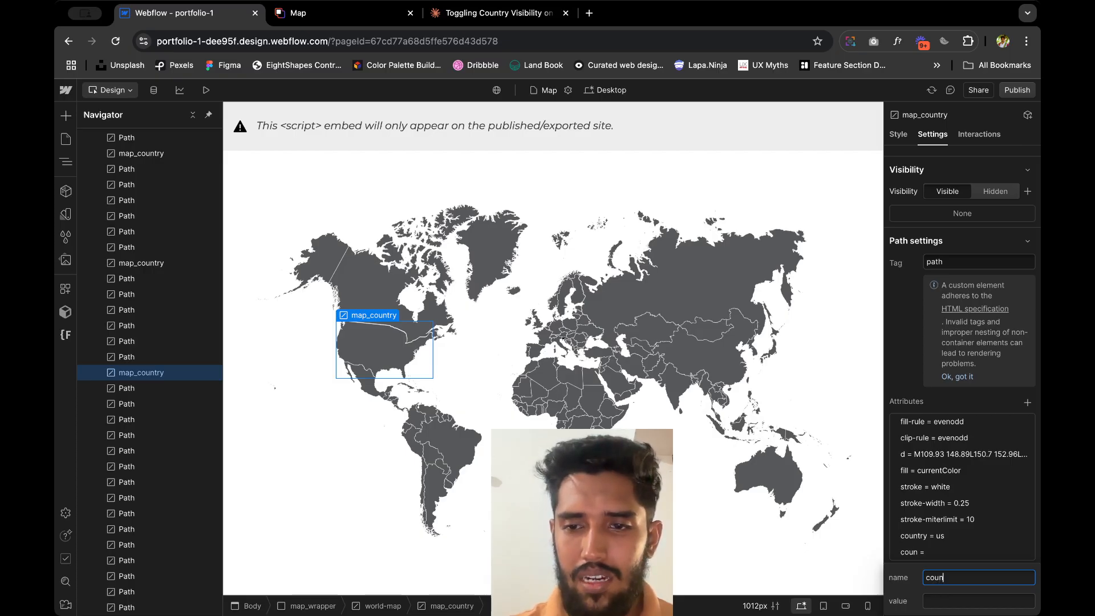
{"action": "key", "text": "Tab"}
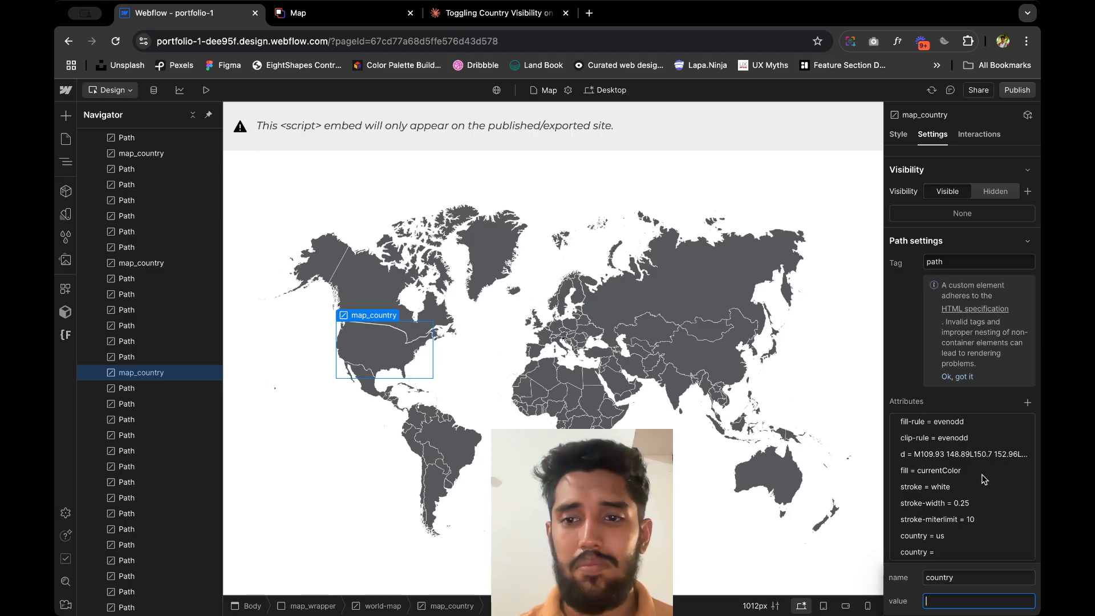
{"action": "key", "text": "Return"}
{"action": "left_click", "coordinate": [1025, 552]}
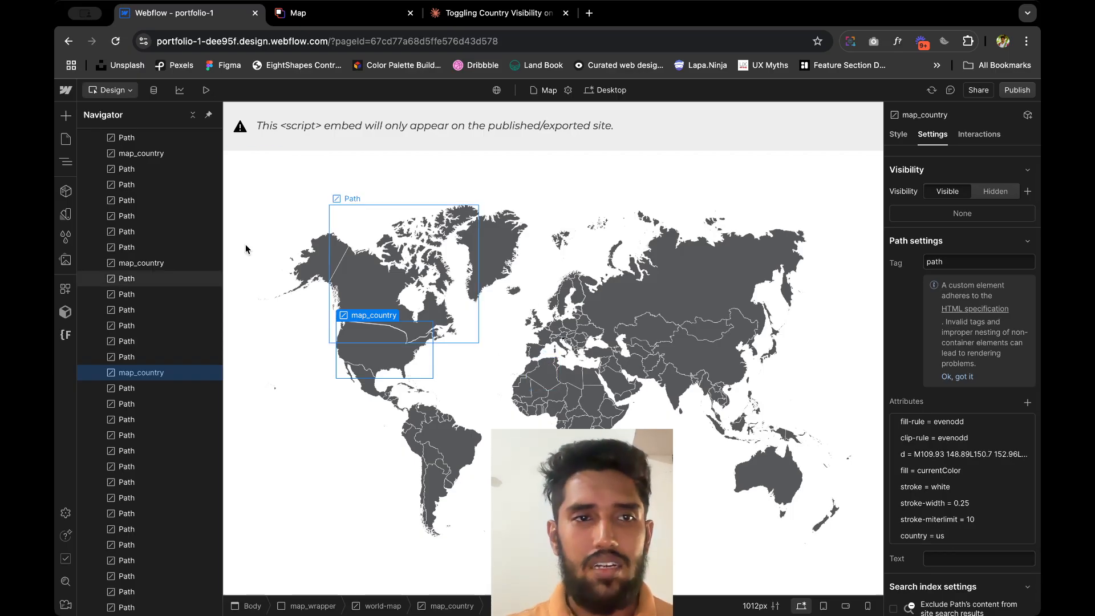
Step: Collapse the world-map element and examine the custom attributes of both map-hover-card blocks
{"action": "scroll", "coordinate": [146, 173], "scroll_direction": "up", "scroll_amount": 10}
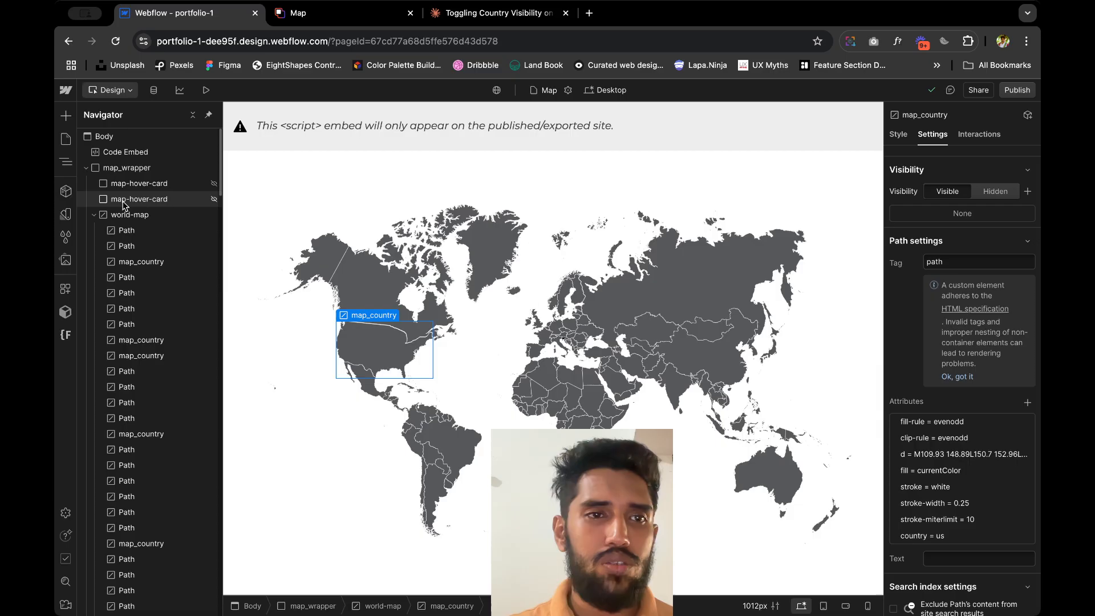
{"action": "left_click", "coordinate": [94, 215]}
{"action": "left_click", "coordinate": [135, 183]}
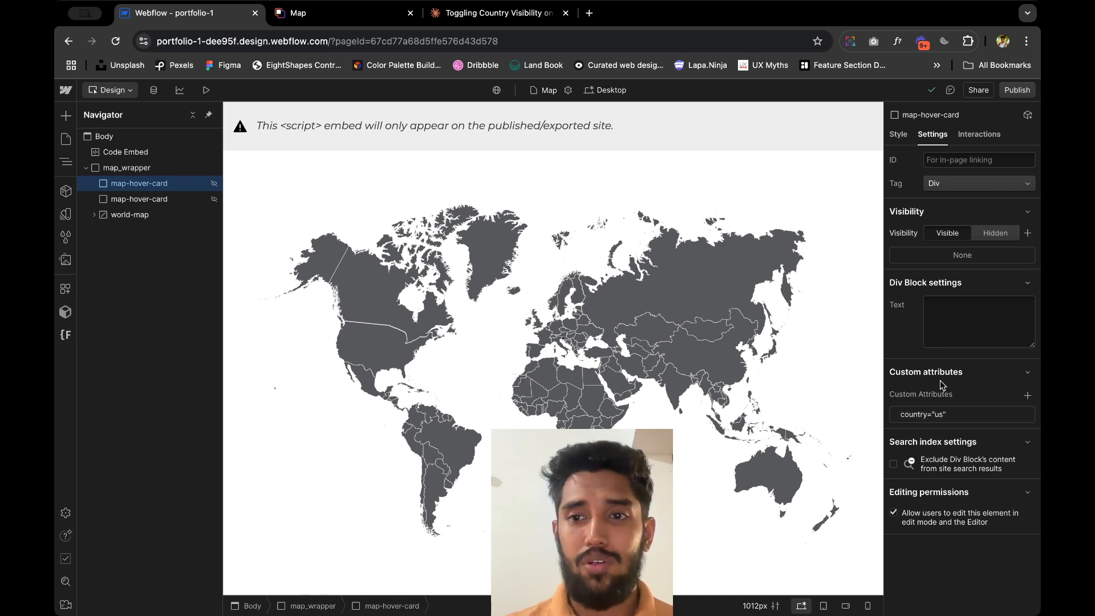
{"action": "left_click", "coordinate": [155, 201]}
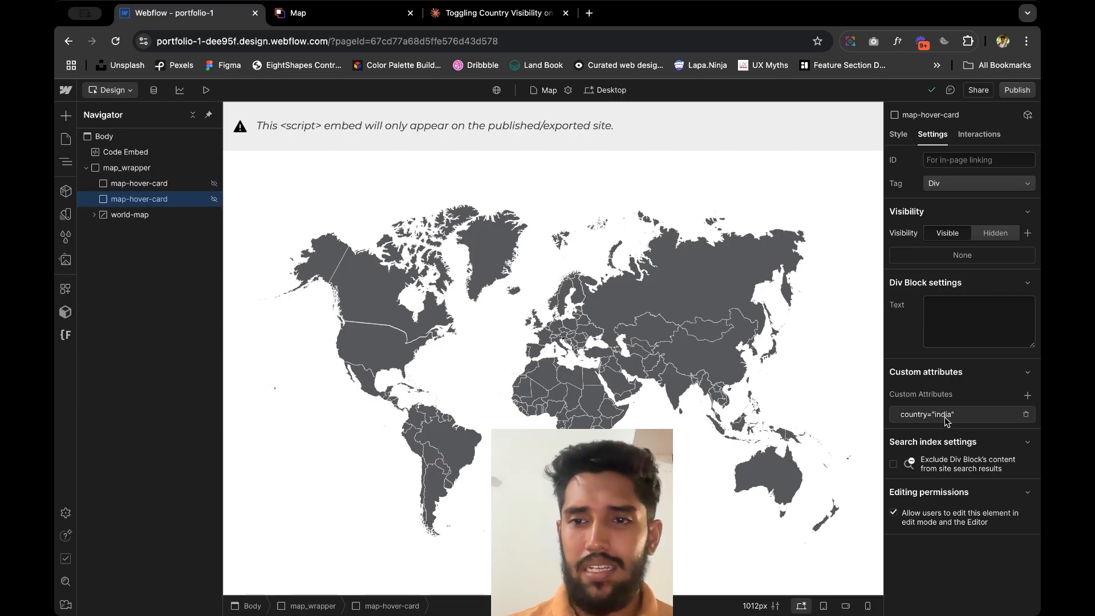
Step: Review the size and position styles of the first and second map-hover-card blocks
{"action": "left_click", "coordinate": [133, 183]}
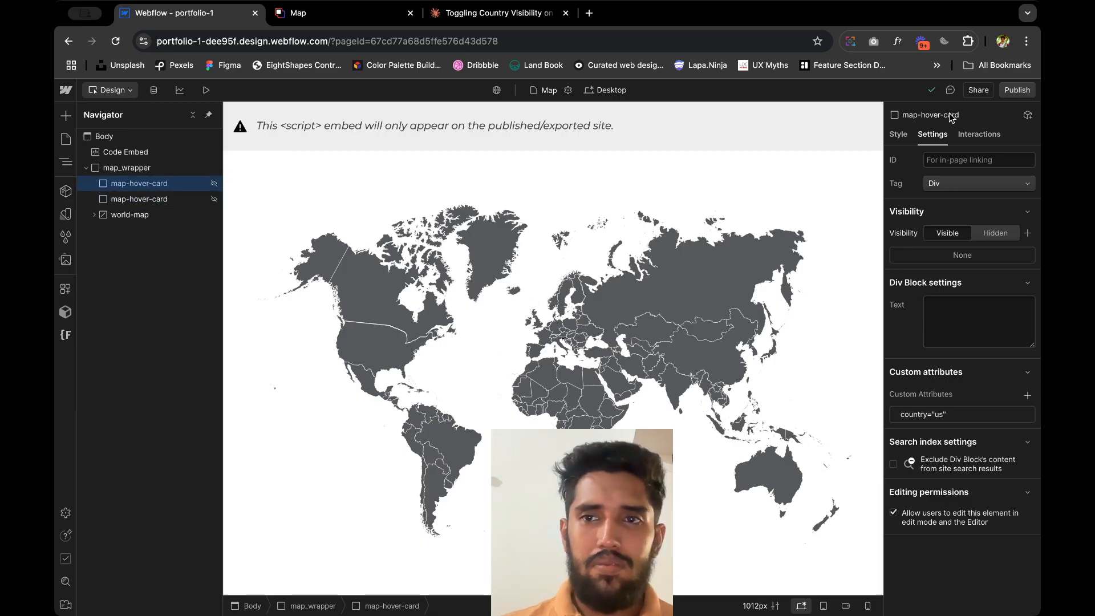
{"action": "left_click", "coordinate": [898, 134]}
{"action": "scroll", "coordinate": [986, 352], "scroll_direction": "down", "scroll_amount": 3}
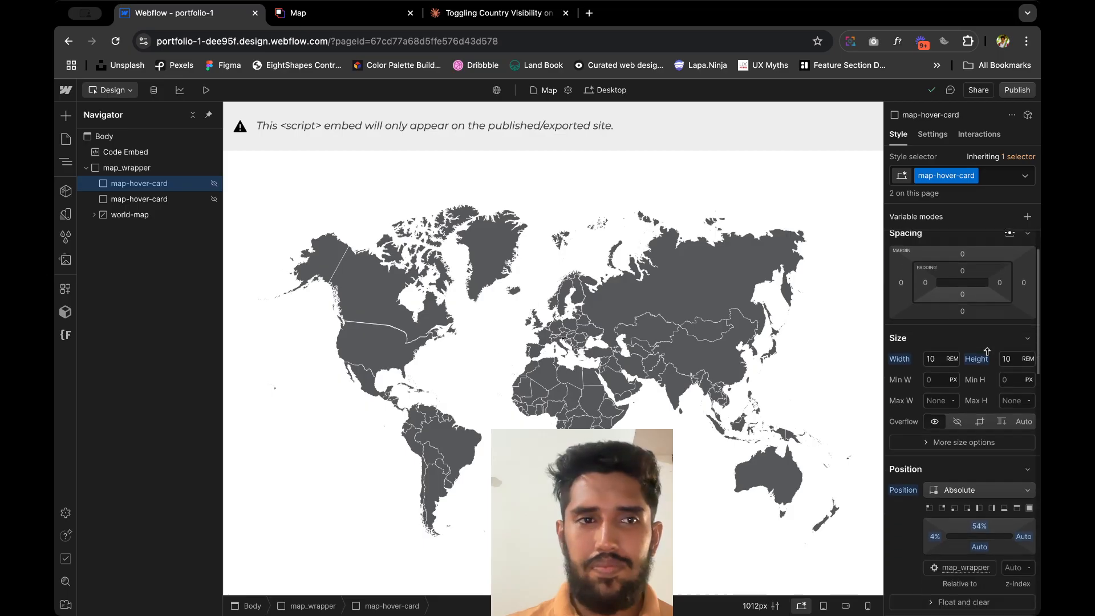
{"action": "scroll", "coordinate": [987, 352], "scroll_direction": "down", "scroll_amount": 2}
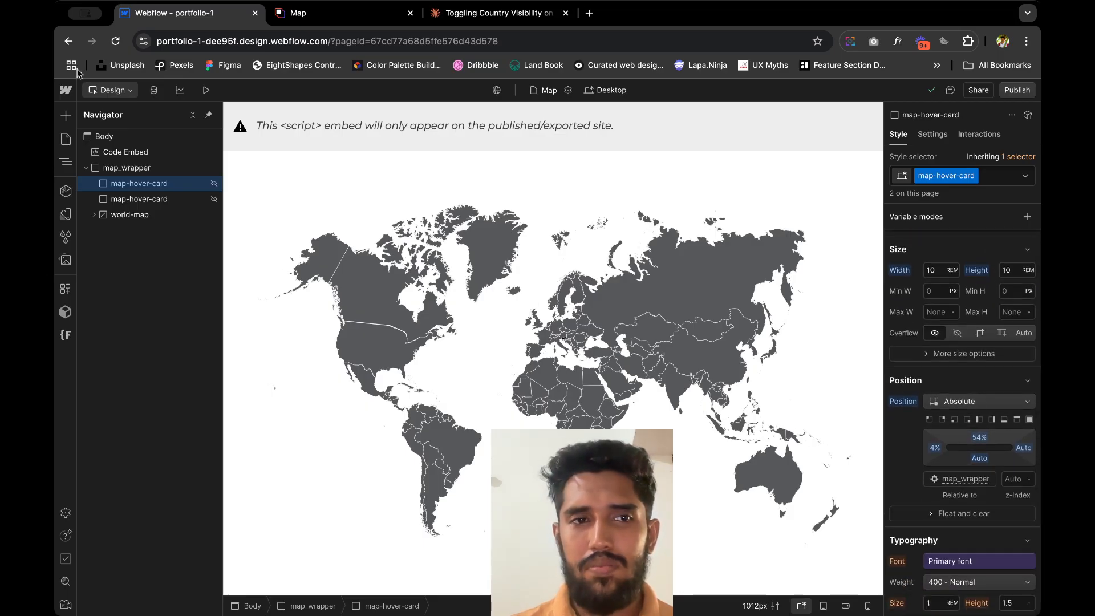
{"action": "left_click", "coordinate": [137, 198]}
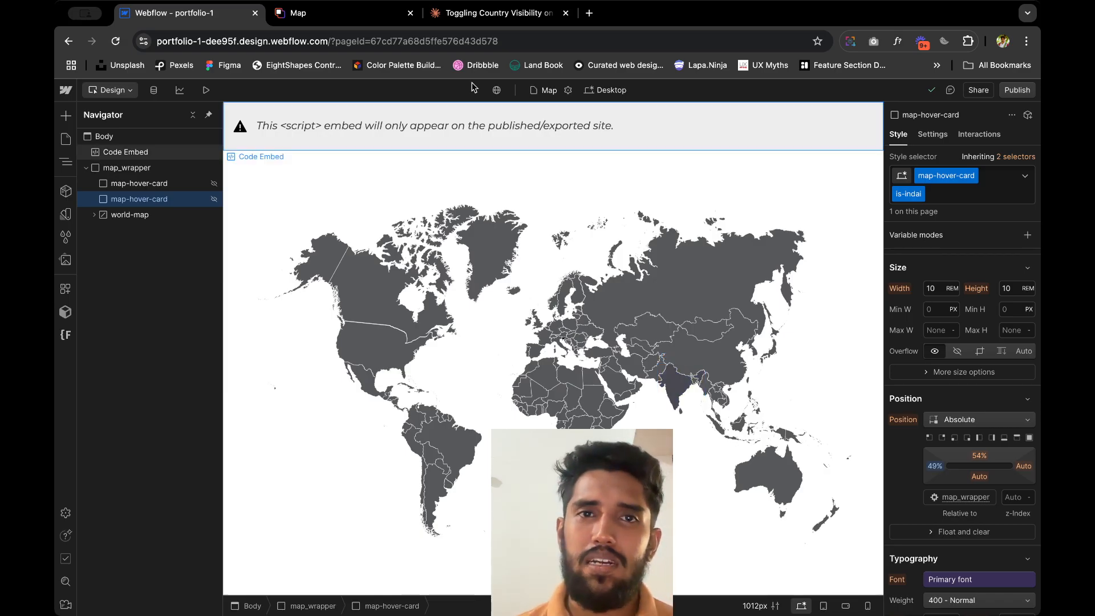
Step: Switch to the Claude conversation about map hover, read the prompt and open the Country SVG Hover Effect code
{"action": "left_click", "coordinate": [471, 17]}
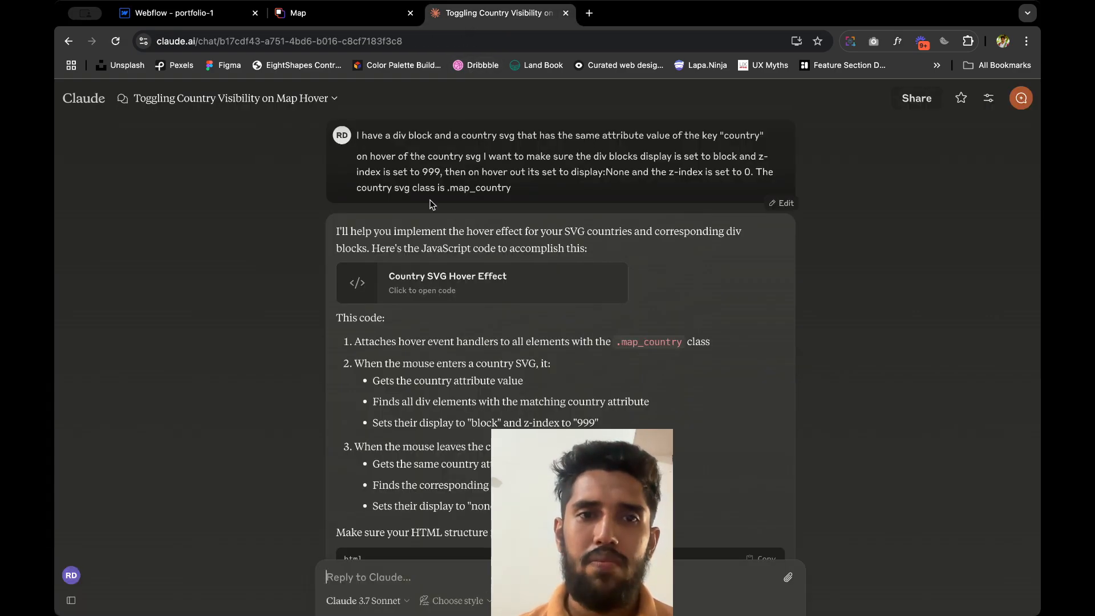
{"action": "scroll", "coordinate": [432, 204], "scroll_direction": "up", "scroll_amount": 1}
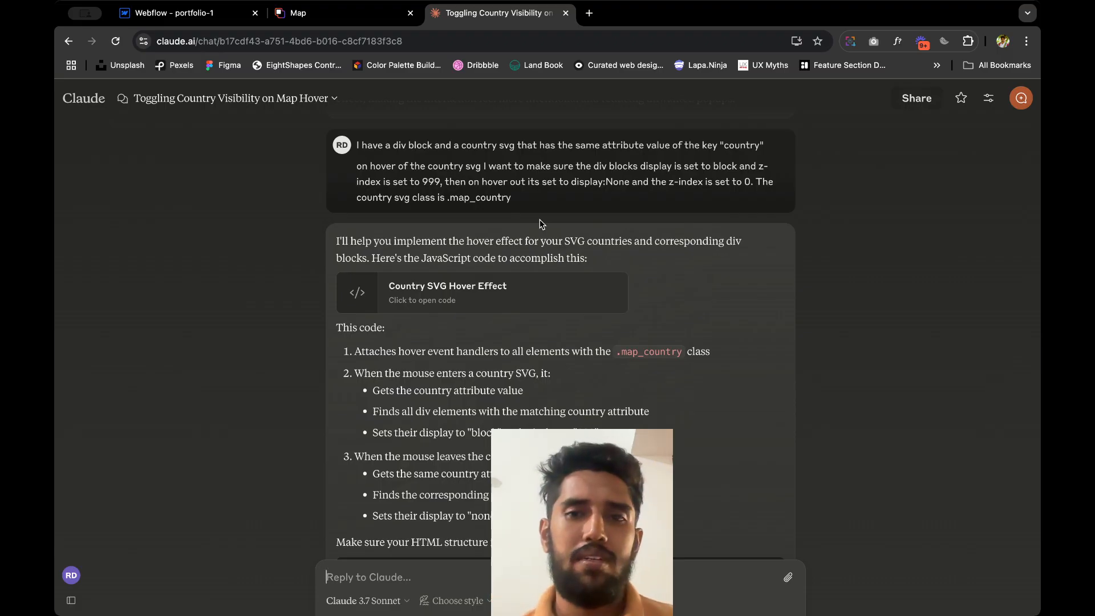
{"action": "left_click", "coordinate": [514, 304]}
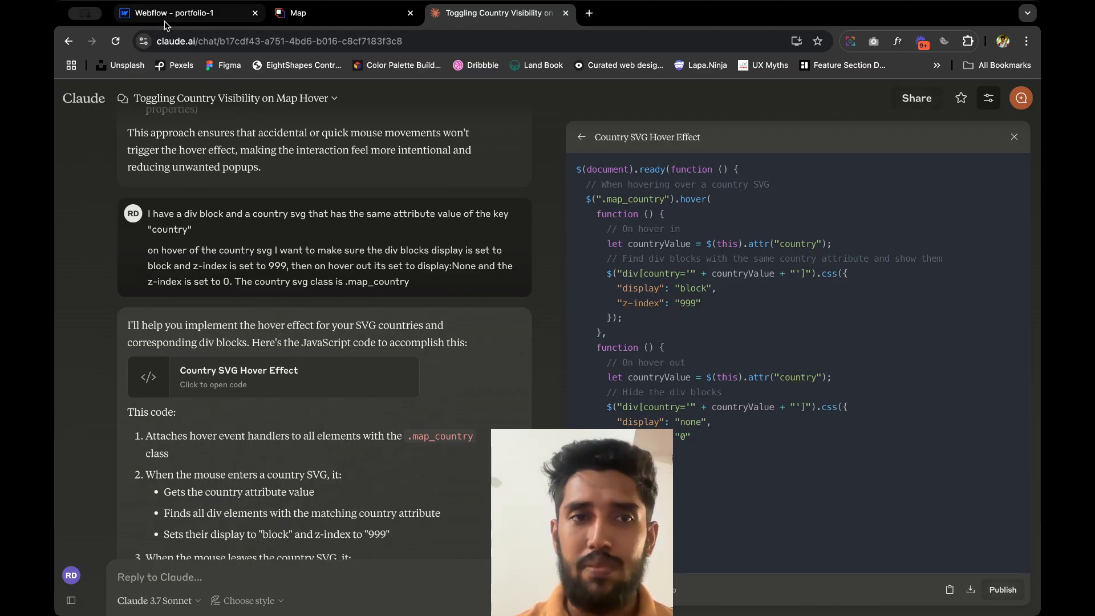
Step: Return to Webflow and open the Code Embed above the map to examine its jQuery script line and hover code
{"action": "left_click", "coordinate": [150, 13]}
{"action": "left_click", "coordinate": [170, 183]}
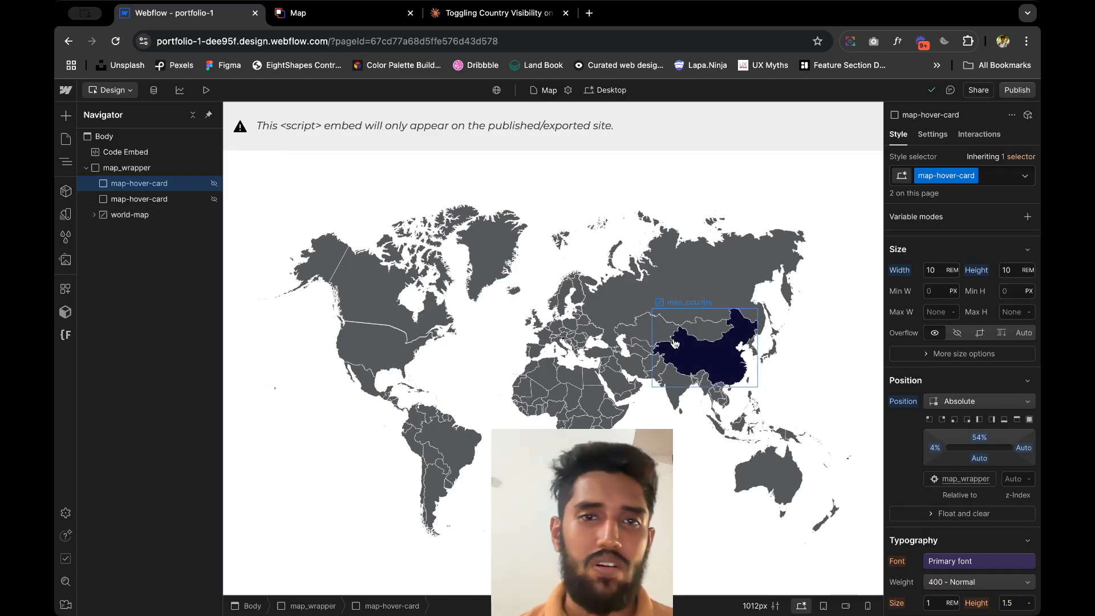
{"action": "left_click", "coordinate": [528, 146]}
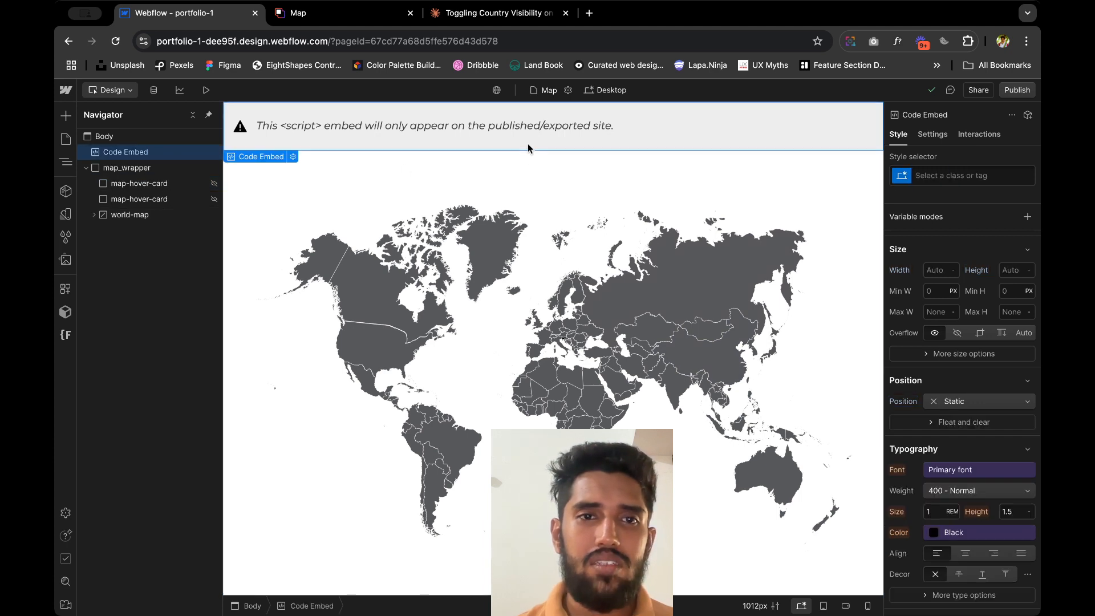
{"action": "left_click", "coordinate": [295, 155]}
{"action": "scroll", "coordinate": [379, 313], "scroll_direction": "up", "scroll_amount": 2}
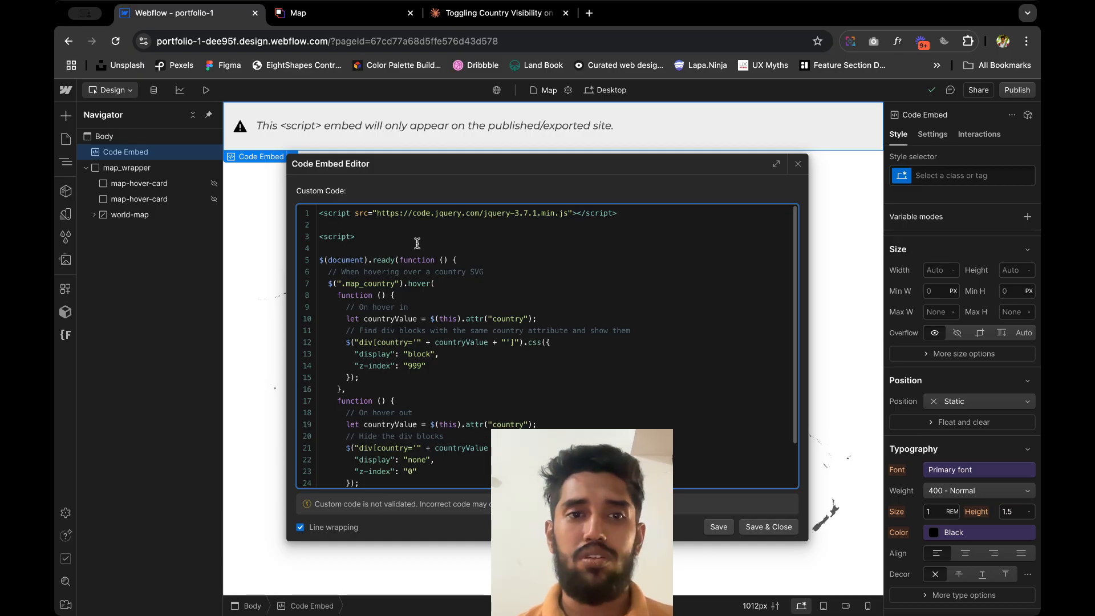
{"action": "left_click", "coordinate": [434, 215]}
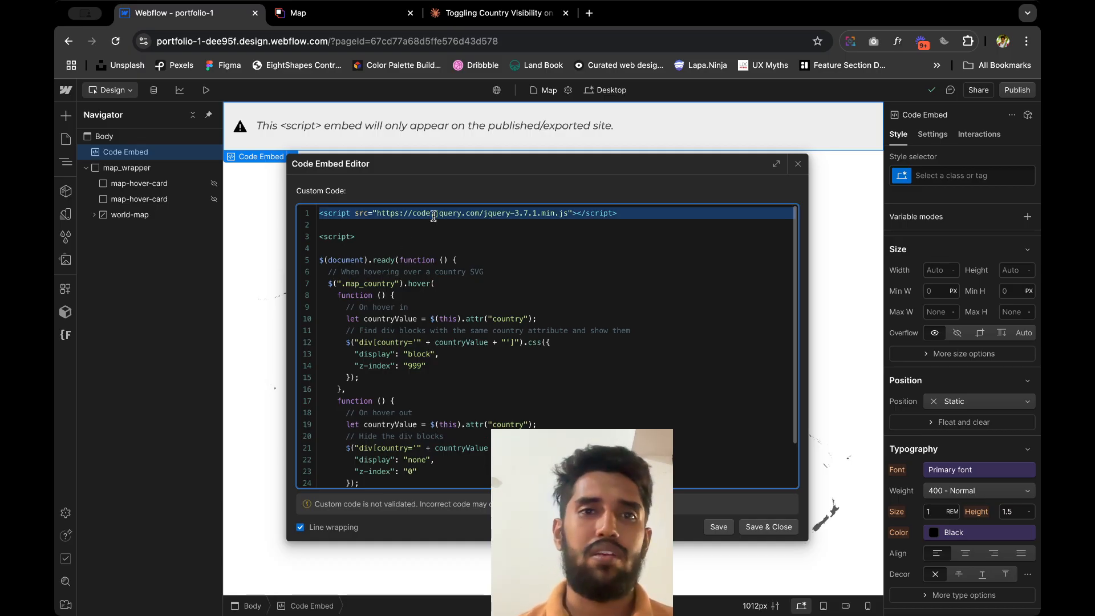
Step: Compare the embedded hover code with Claude's Country SVG Hover Effect code and read its explanation
{"action": "left_click", "coordinate": [493, 12]}
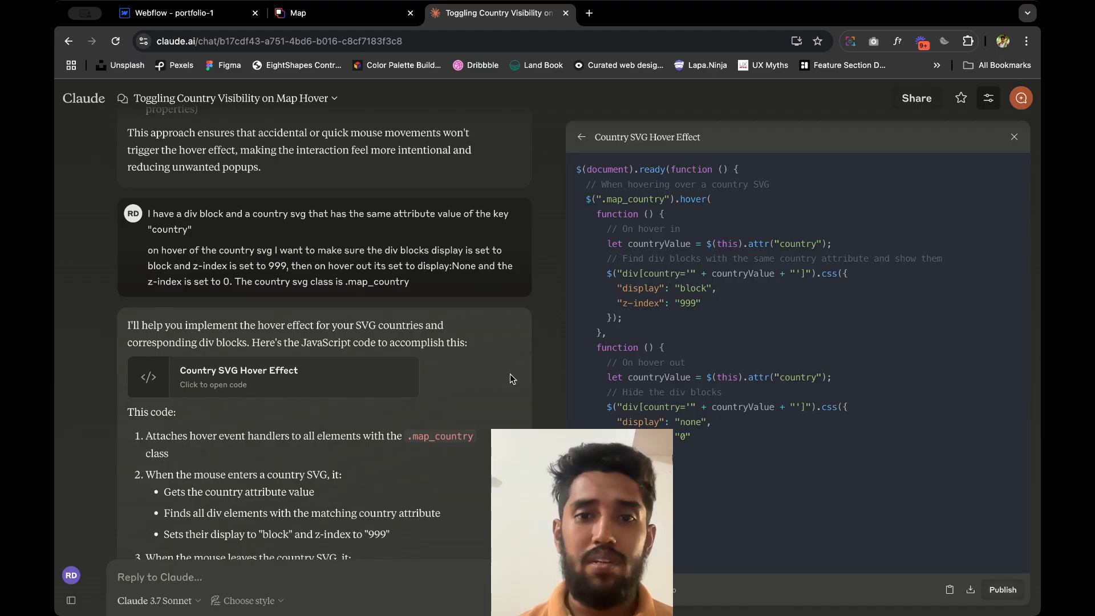
{"action": "left_click", "coordinate": [187, 13]}
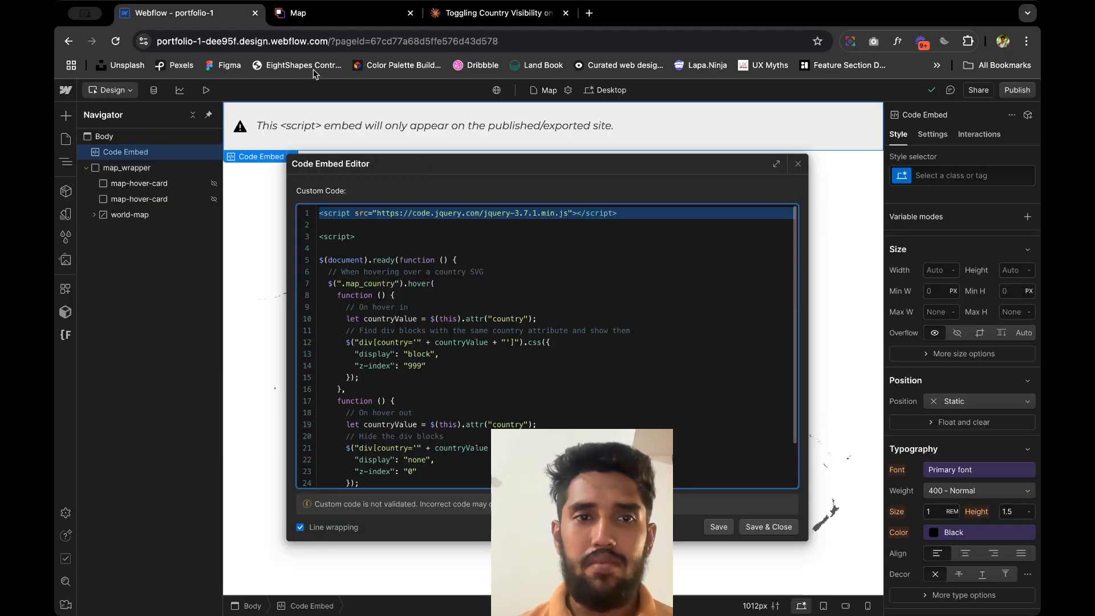
{"action": "left_click", "coordinate": [479, 13]}
{"action": "scroll", "coordinate": [400, 476], "scroll_direction": "down", "scroll_amount": 3}
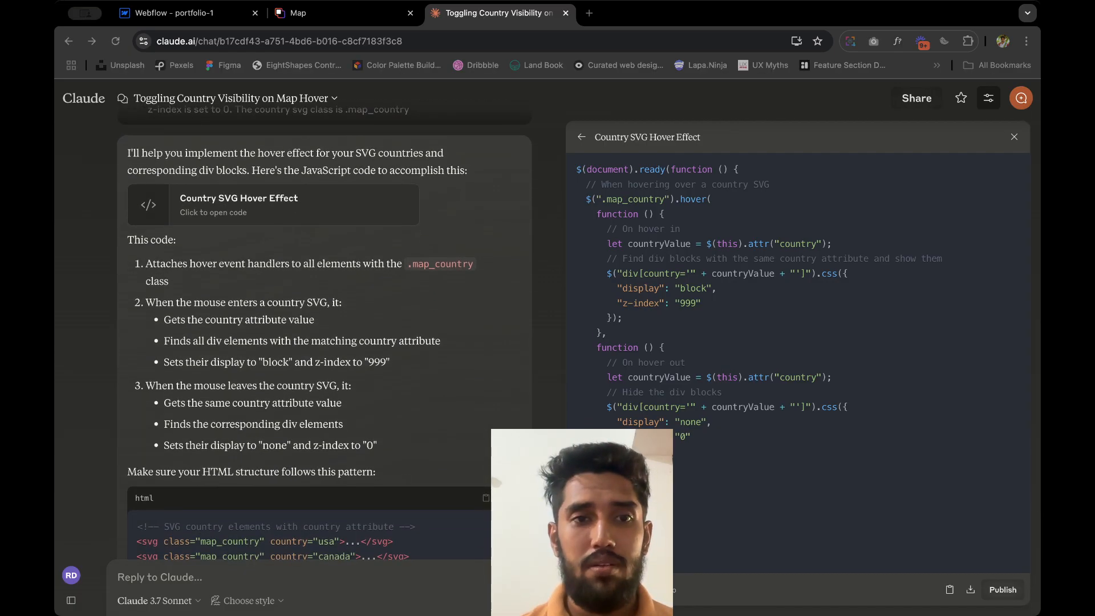
Step: Reload the published Map page and test the hover effect on the countries
{"action": "left_click", "coordinate": [351, 308]}
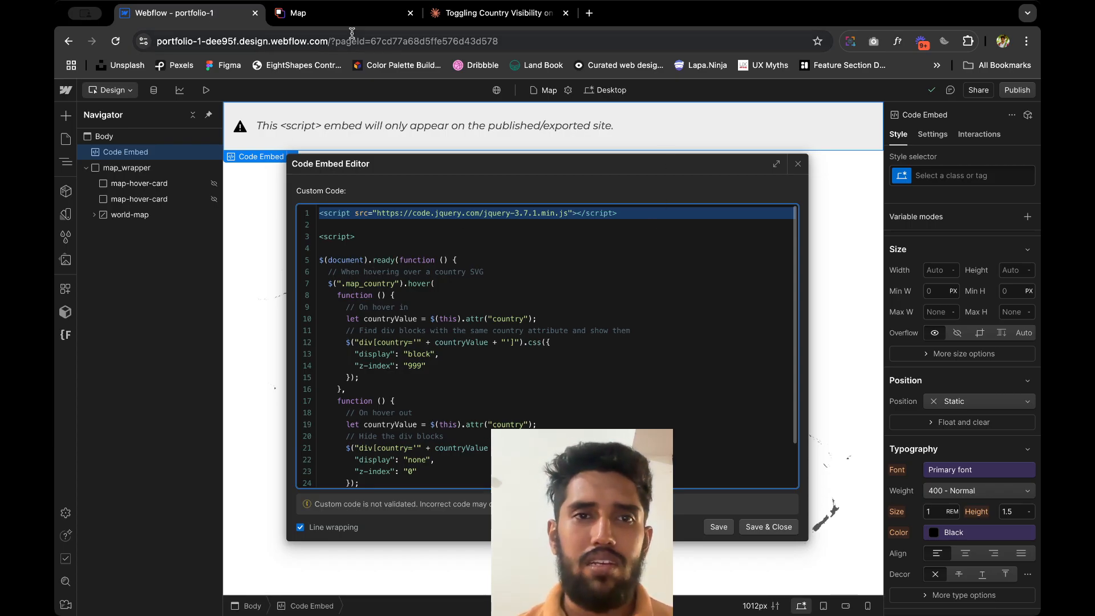
{"action": "left_click", "coordinate": [339, 13]}
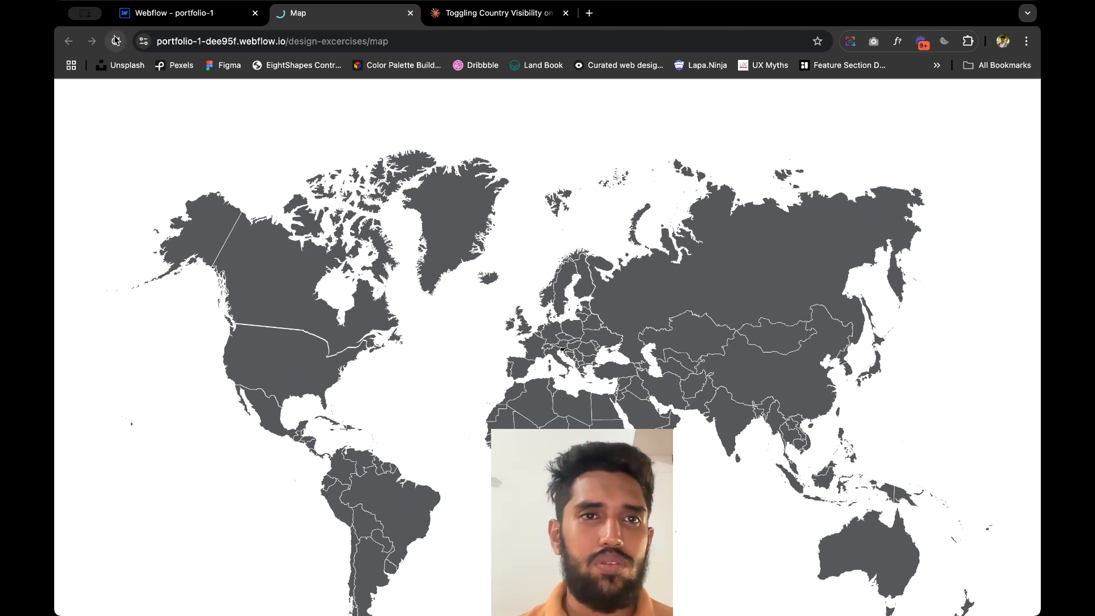
{"action": "mouse_move", "coordinate": [261, 374]}
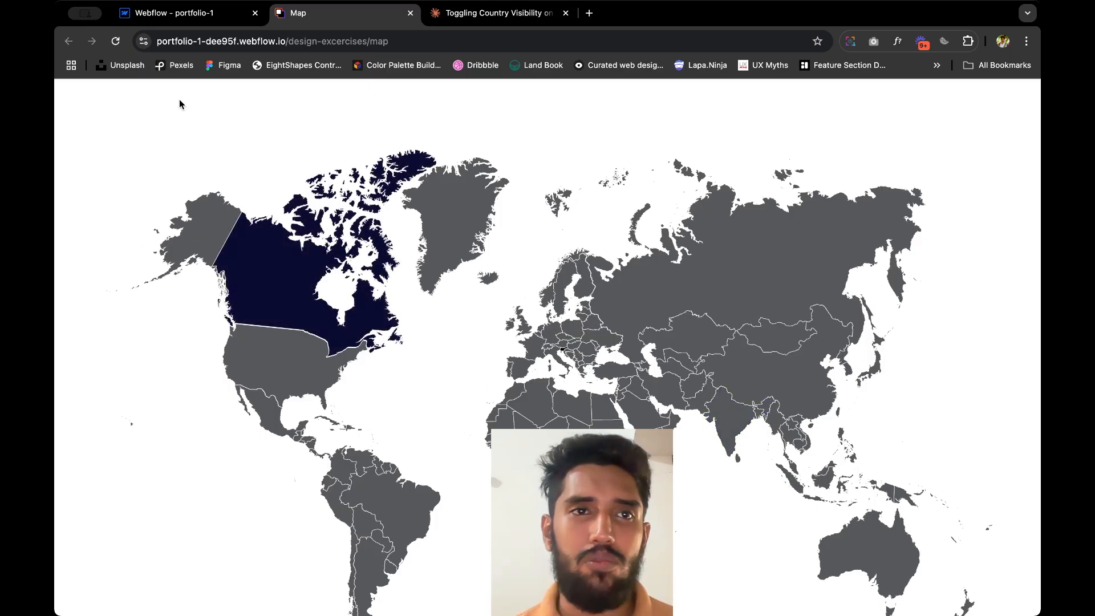
Step: Ask Claude in the map hover conversation: "the code is not working, can you debug?"
{"action": "left_click", "coordinate": [477, 16]}
{"action": "scroll", "coordinate": [278, 392], "scroll_direction": "down", "scroll_amount": 15}
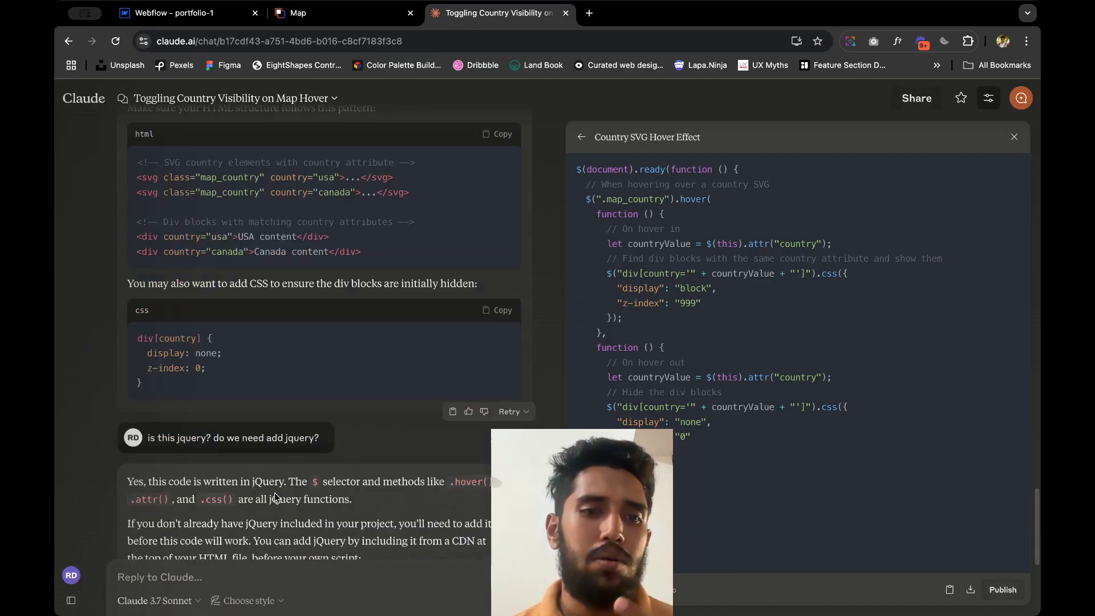
{"action": "left_click", "coordinate": [246, 588]}
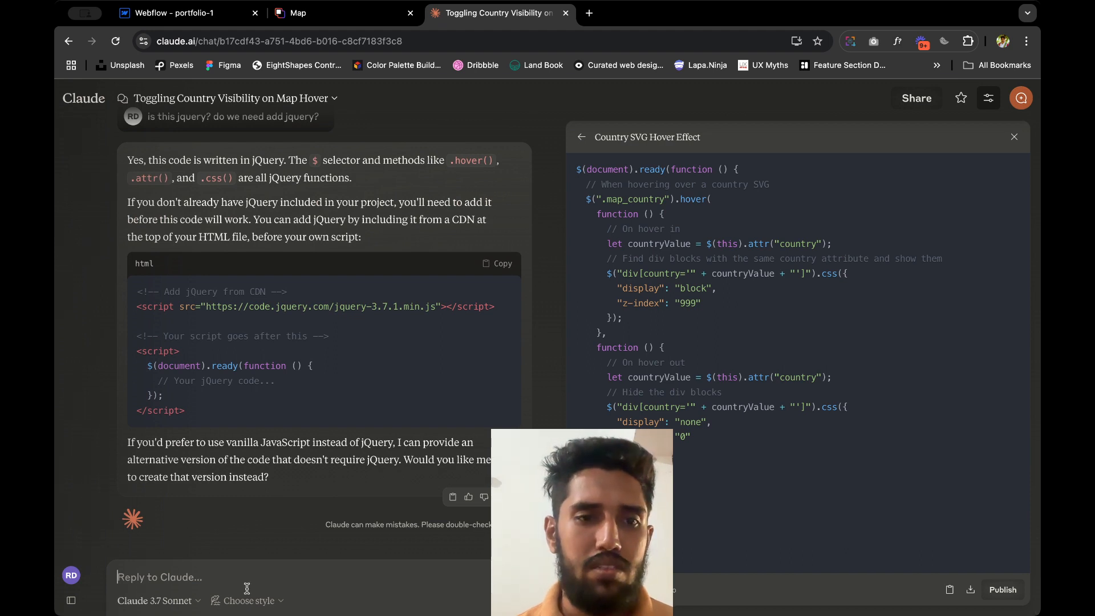
{"action": "type", "text": "he"}
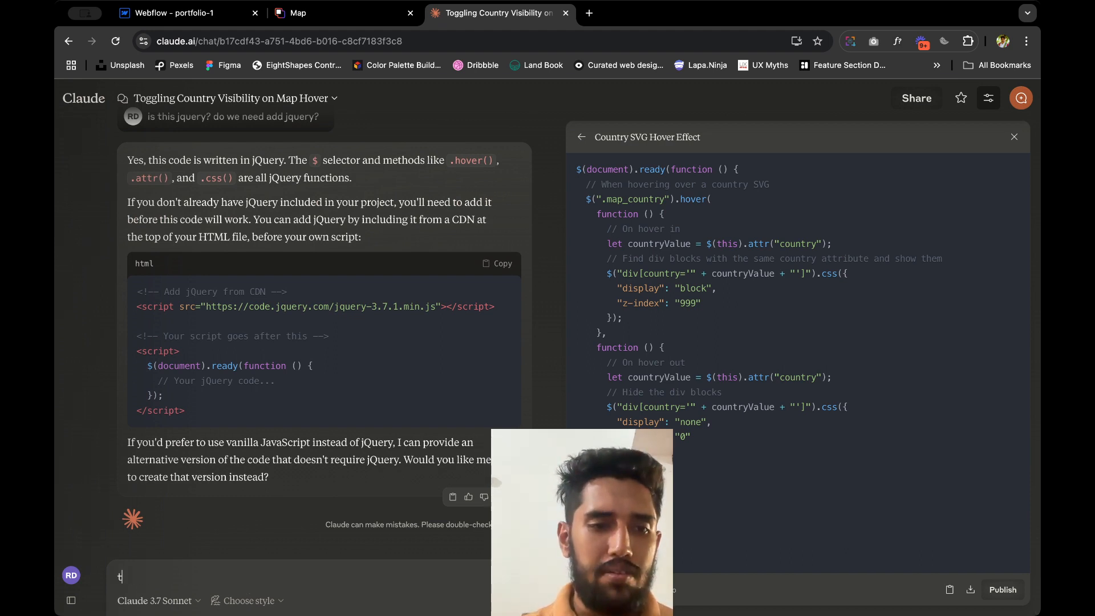
{"action": "type", "text": "he code is not working, can you debug?"}
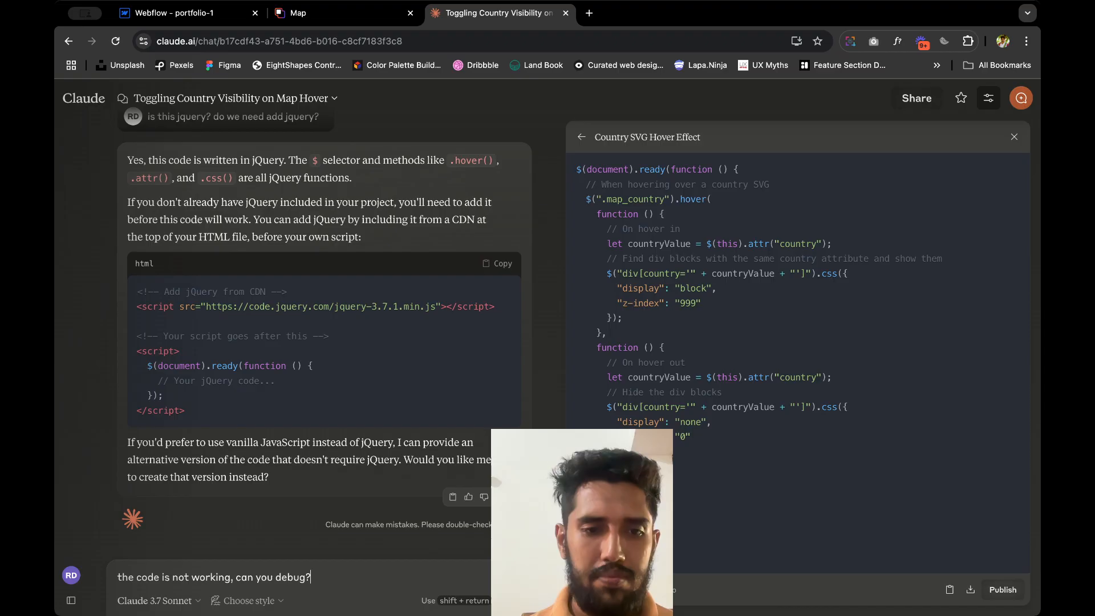
{"action": "key", "text": "Return"}
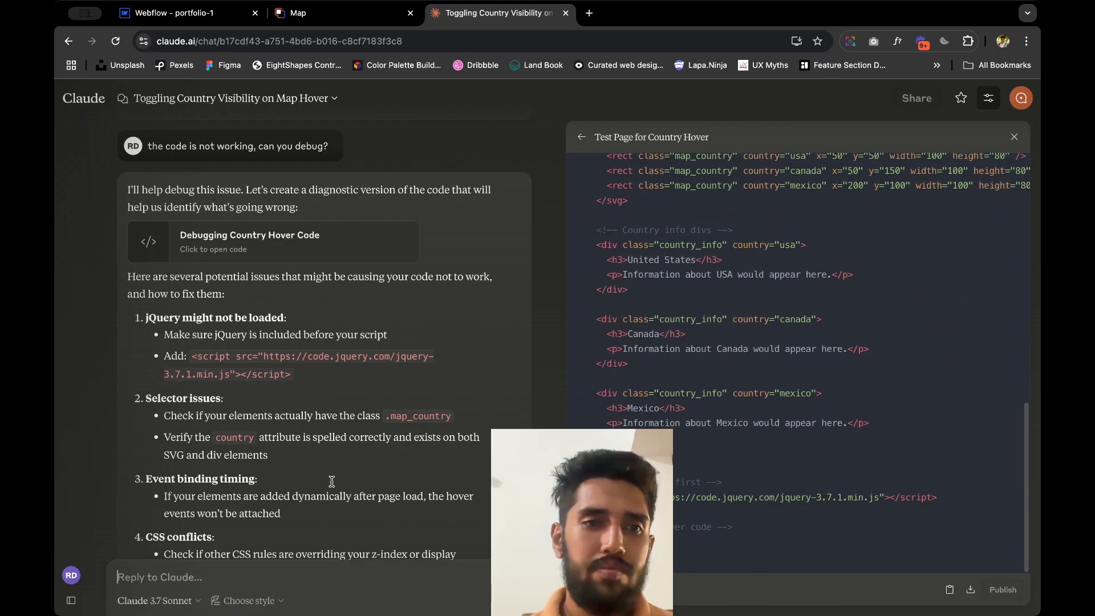
Step: Review Claude's Debugging Country Hover Code and copy it
{"action": "mouse_move", "coordinate": [186, 349]}
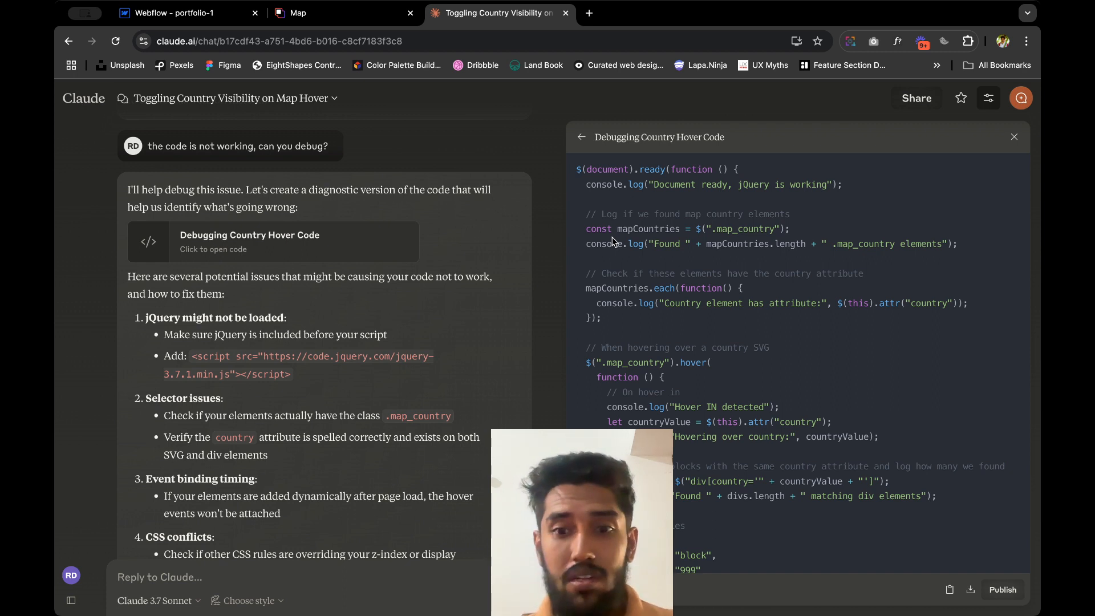
{"action": "scroll", "coordinate": [612, 241], "scroll_direction": "down", "scroll_amount": 3}
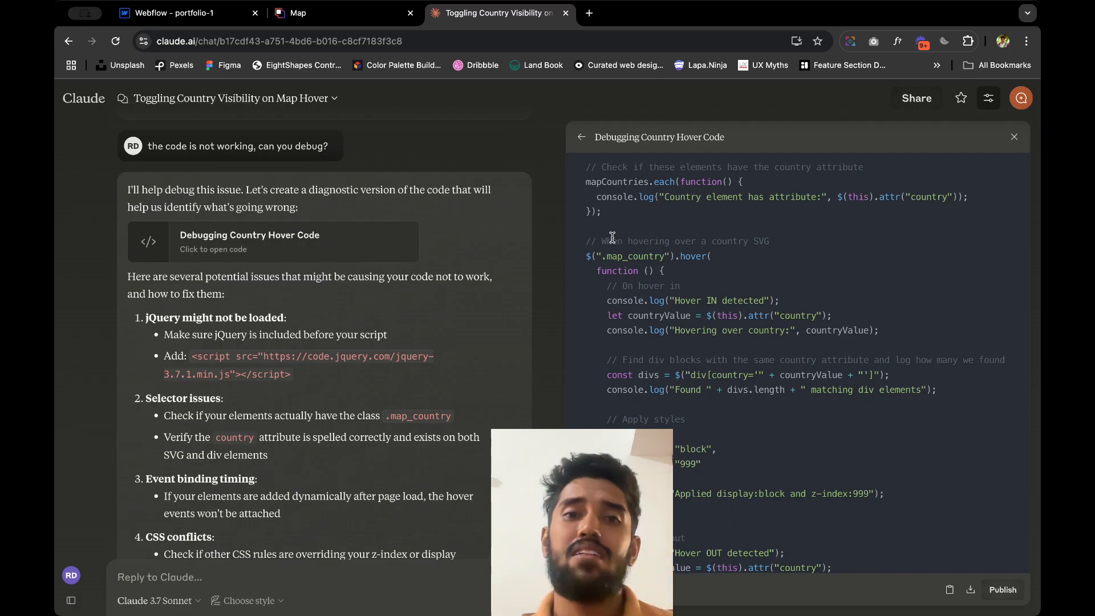
{"action": "scroll", "coordinate": [611, 238], "scroll_direction": "up", "scroll_amount": 3}
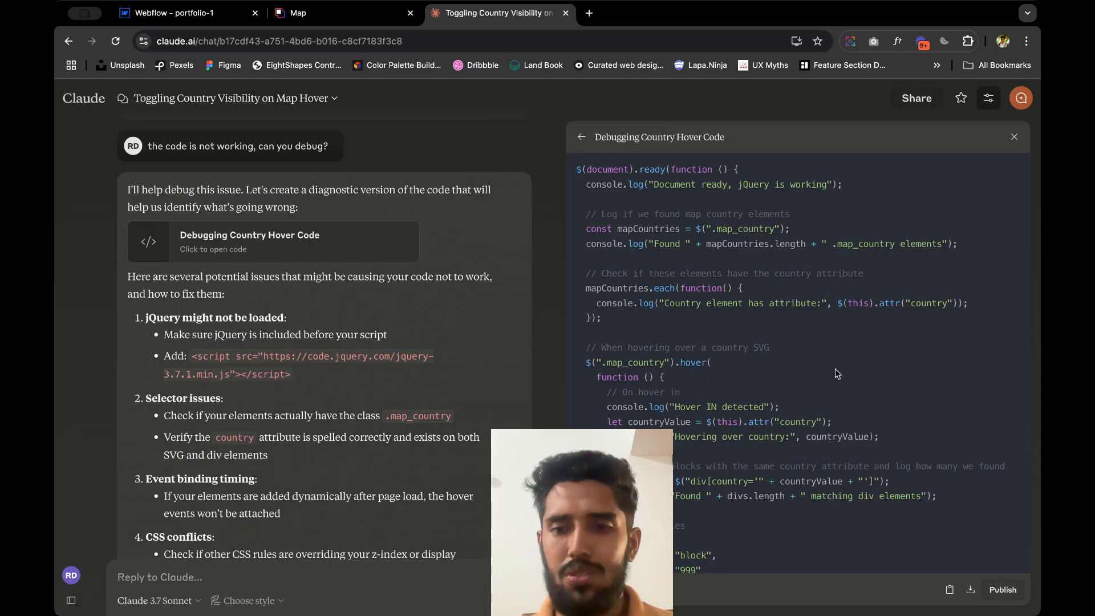
{"action": "left_click", "coordinate": [950, 589]}
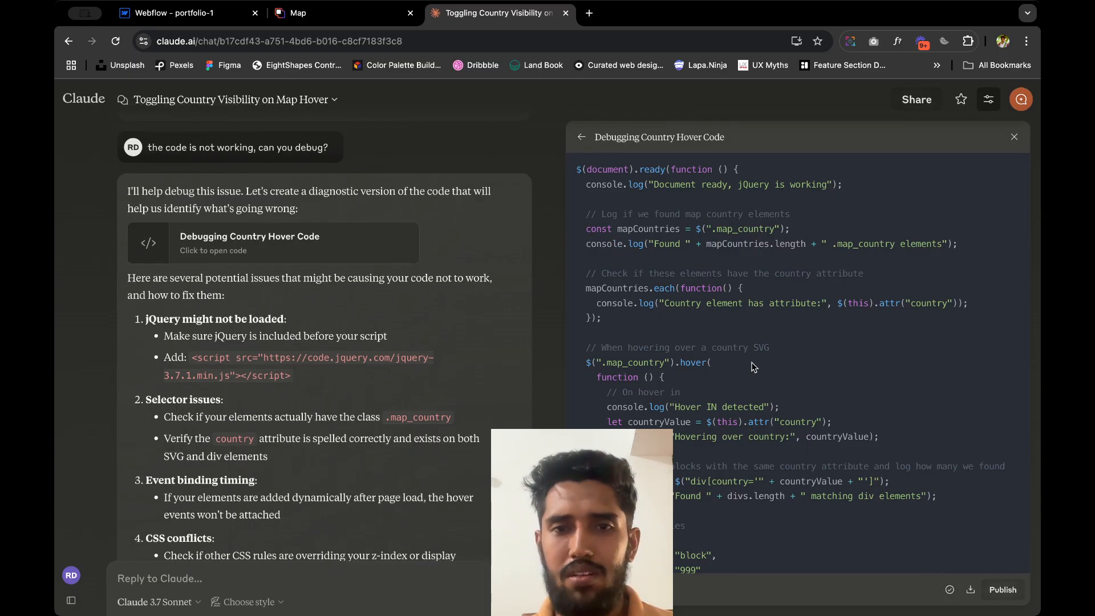
{"action": "scroll", "coordinate": [753, 367], "scroll_direction": "down", "scroll_amount": 1}
Step: Replace the document-ready function in Webflow's Code Embed with the copied debugging code, keeping the script tags, and save the embed
{"action": "left_click", "coordinate": [188, 12]}
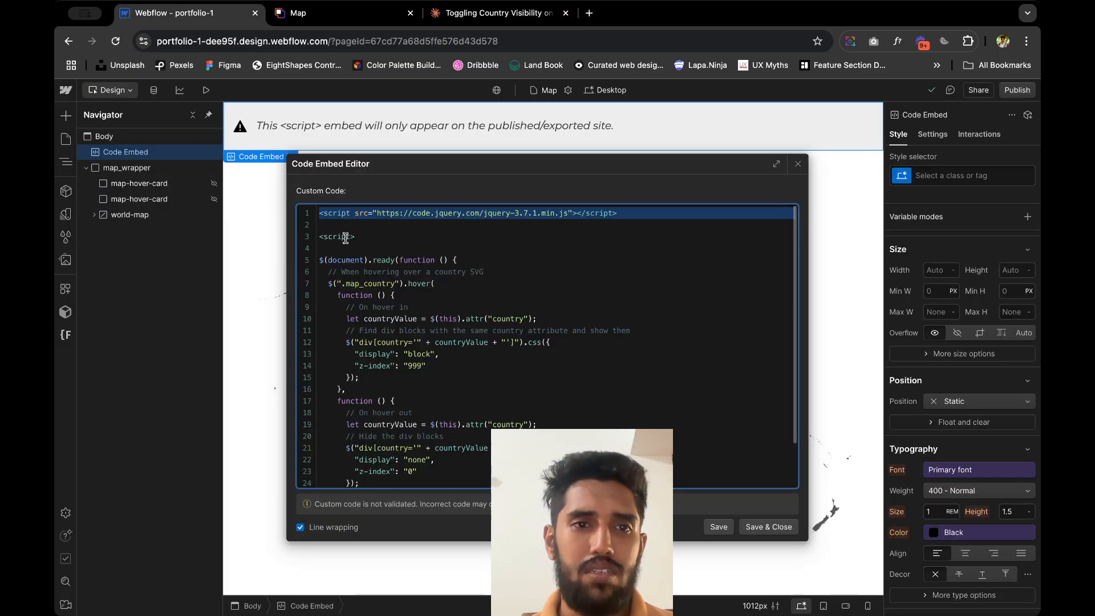
{"action": "left_click_drag", "start_coordinate": [320, 260], "coordinate": [423, 467]}
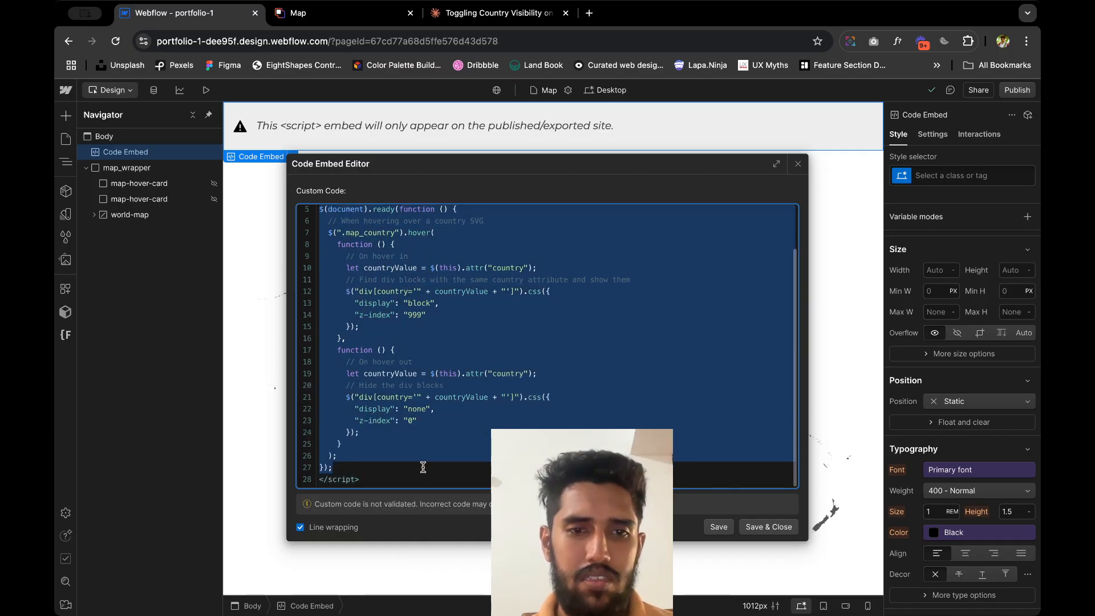
{"action": "key", "text": "super+v"}
{"action": "scroll", "coordinate": [750, 474], "scroll_direction": "up", "scroll_amount": 10}
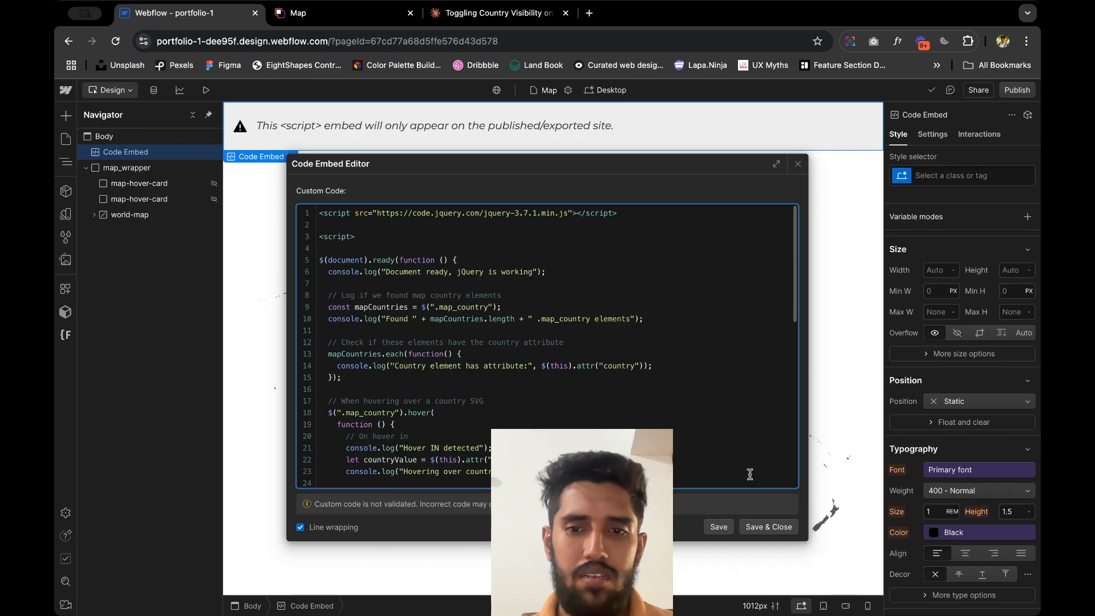
{"action": "left_click", "coordinate": [767, 527]}
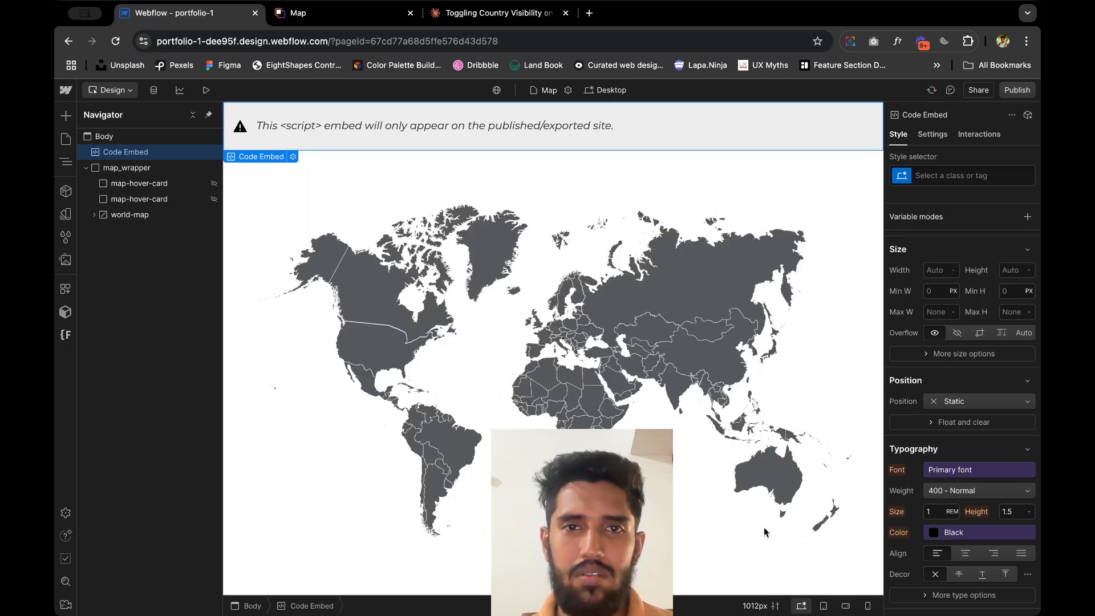
Step: Publish the site to the staging domain and switch to the published Map page
{"action": "left_click", "coordinate": [1007, 95]}
{"action": "left_click", "coordinate": [962, 272]}
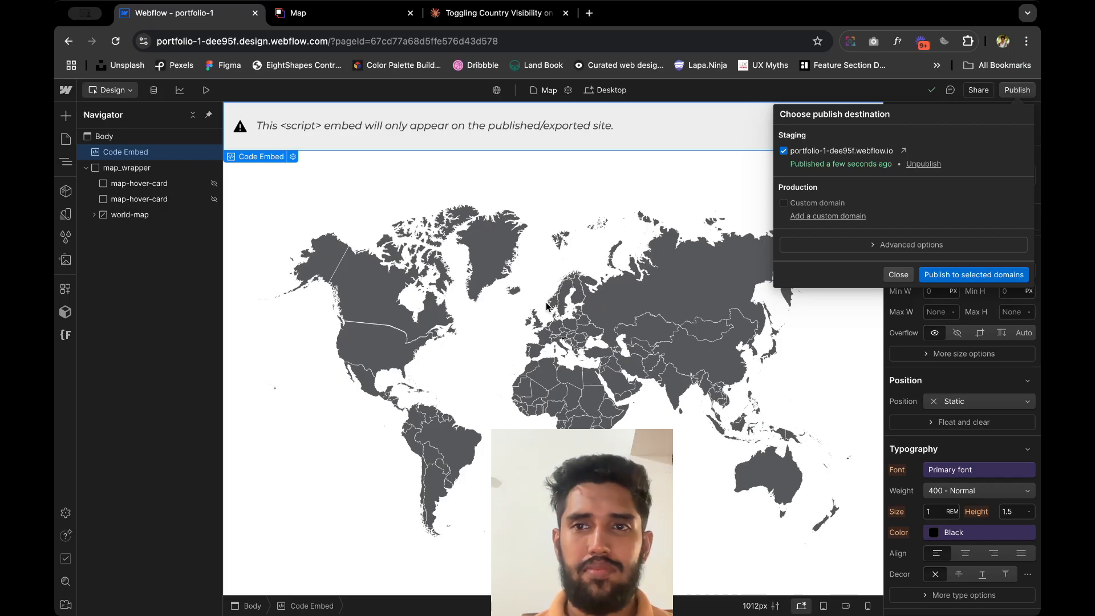
{"action": "left_click", "coordinate": [319, 13]}
Step: Inspect the published map in the developer tools, shrink their pane and examine the markup around map_wrapper
{"action": "right_click", "coordinate": [88, 409]}
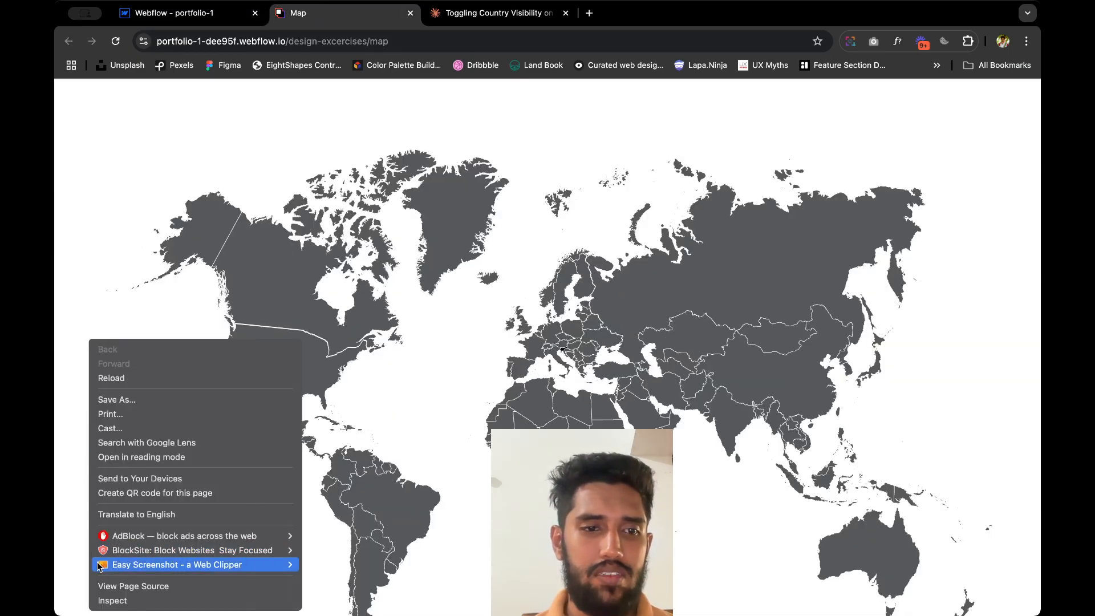
{"action": "left_click", "coordinate": [108, 600]}
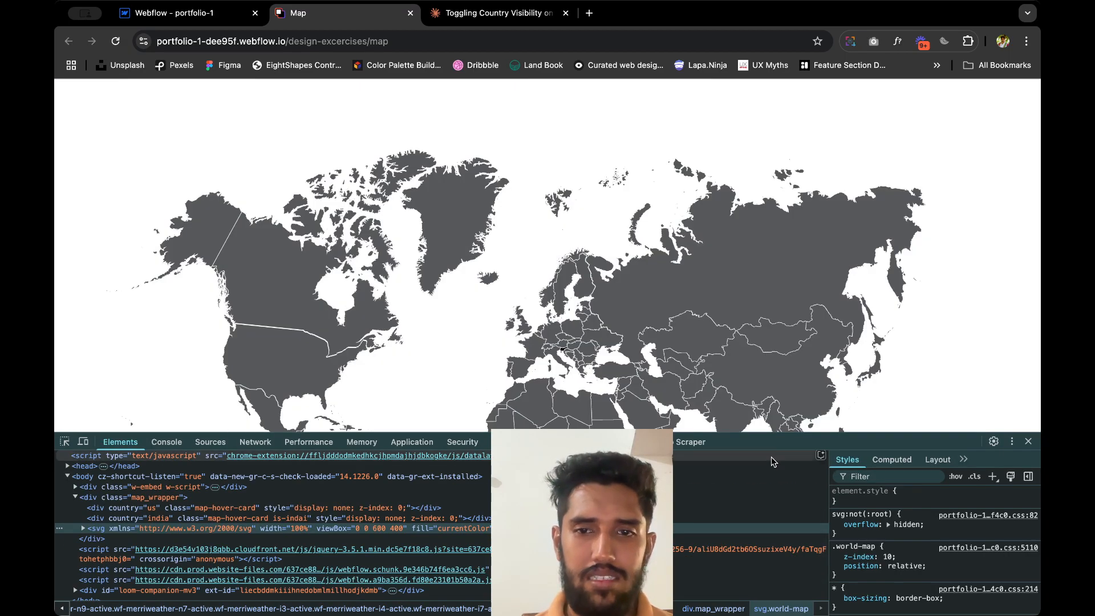
{"action": "left_click_drag", "start_coordinate": [777, 433], "coordinate": [779, 477]}
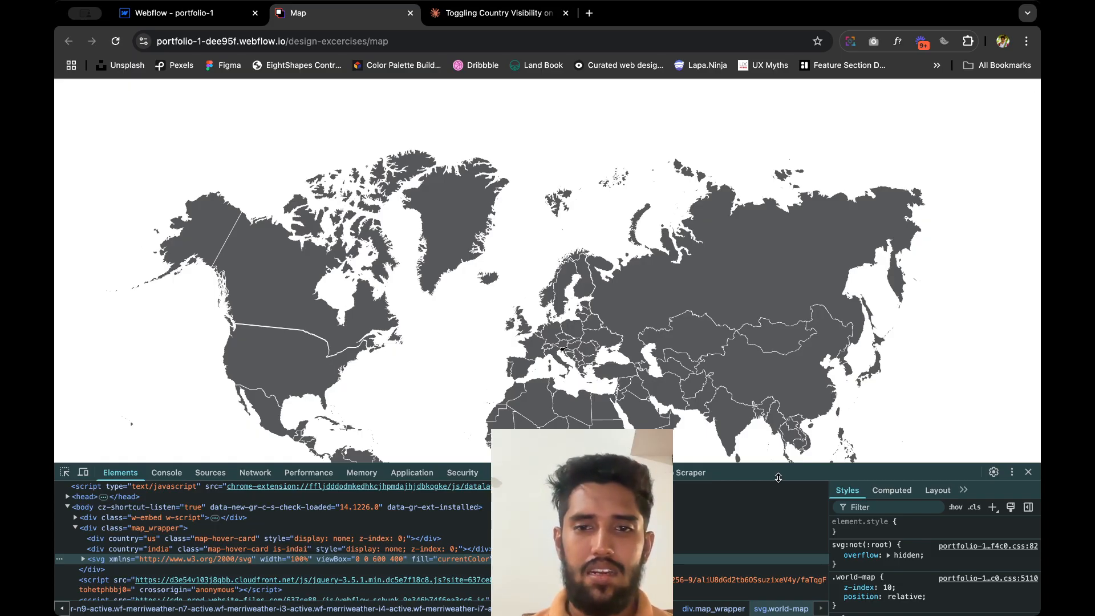
{"action": "scroll", "coordinate": [188, 522], "scroll_direction": "up", "scroll_amount": 1}
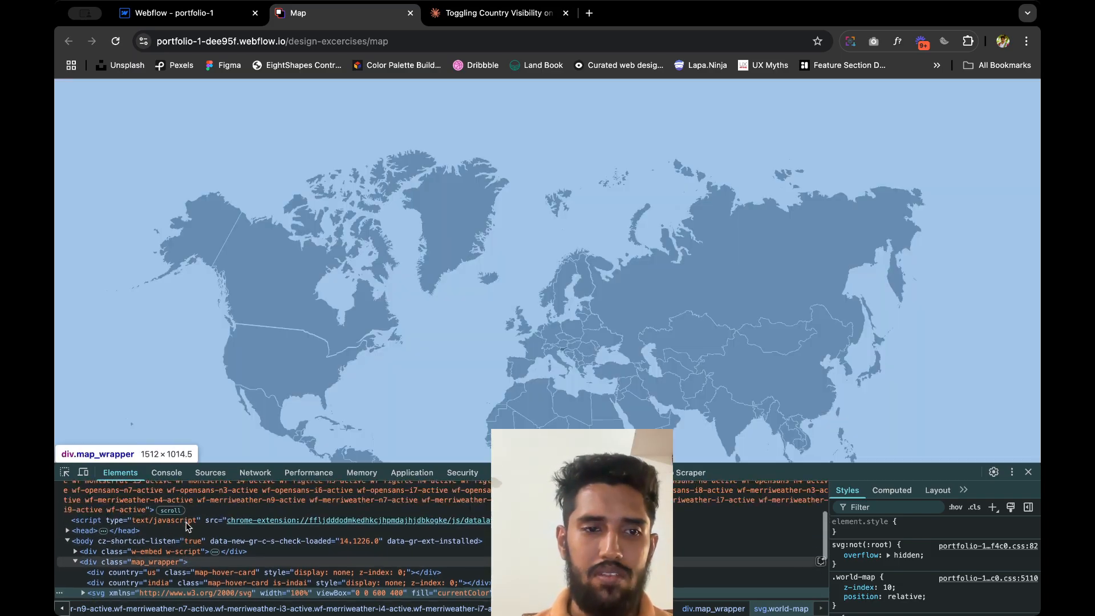
{"action": "scroll", "coordinate": [189, 526], "scroll_direction": "down", "scroll_amount": 1}
{"action": "scroll", "coordinate": [188, 525], "scroll_direction": "up", "scroll_amount": 3}
{"action": "scroll", "coordinate": [188, 526], "scroll_direction": "down", "scroll_amount": 4}
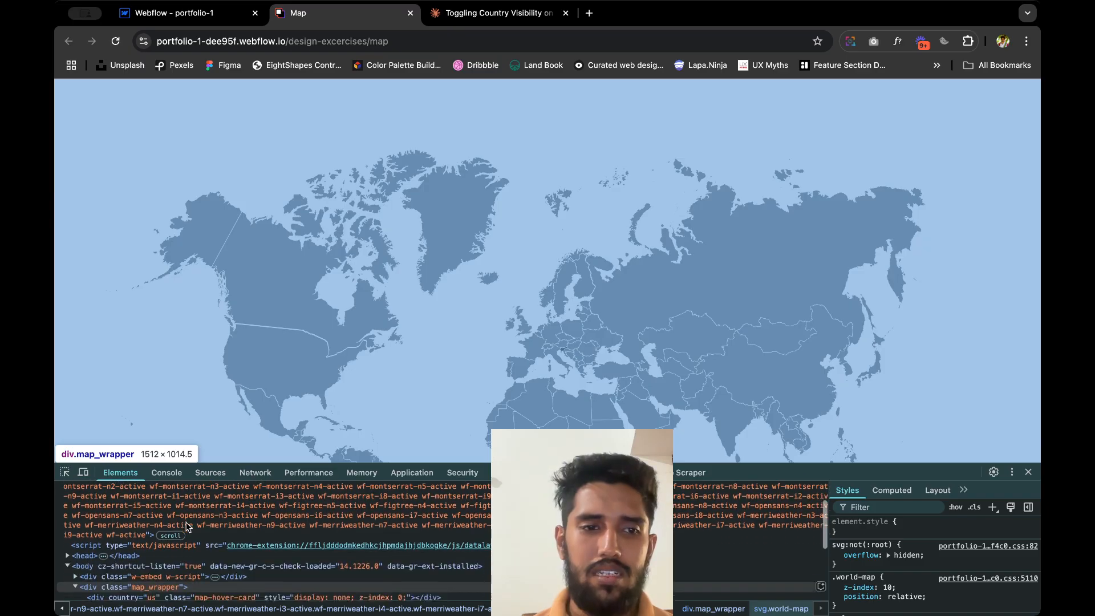
{"action": "scroll", "coordinate": [188, 526], "scroll_direction": "down", "scroll_amount": 1}
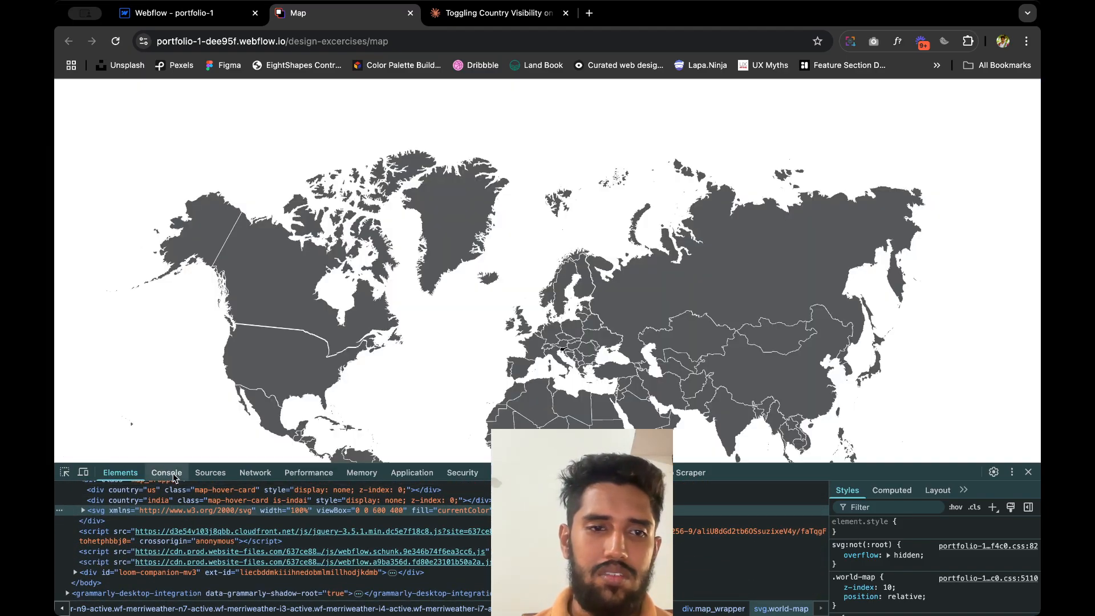
Step: Open the browser console, reload the Map page and examine the logged country attributes of the map elements
{"action": "left_click", "coordinate": [167, 472]}
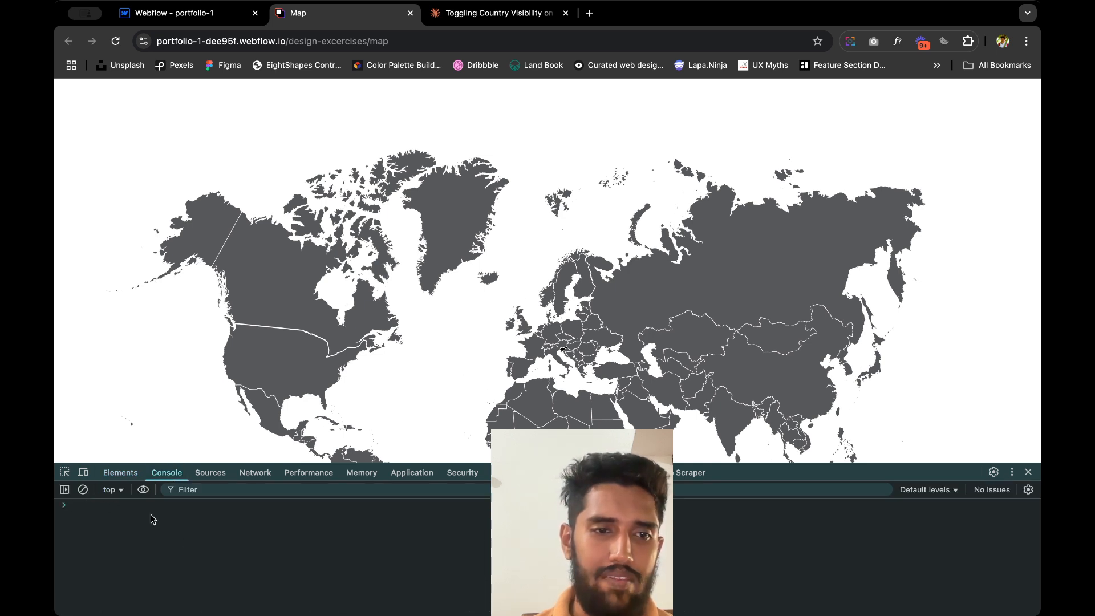
{"action": "left_click", "coordinate": [115, 42]}
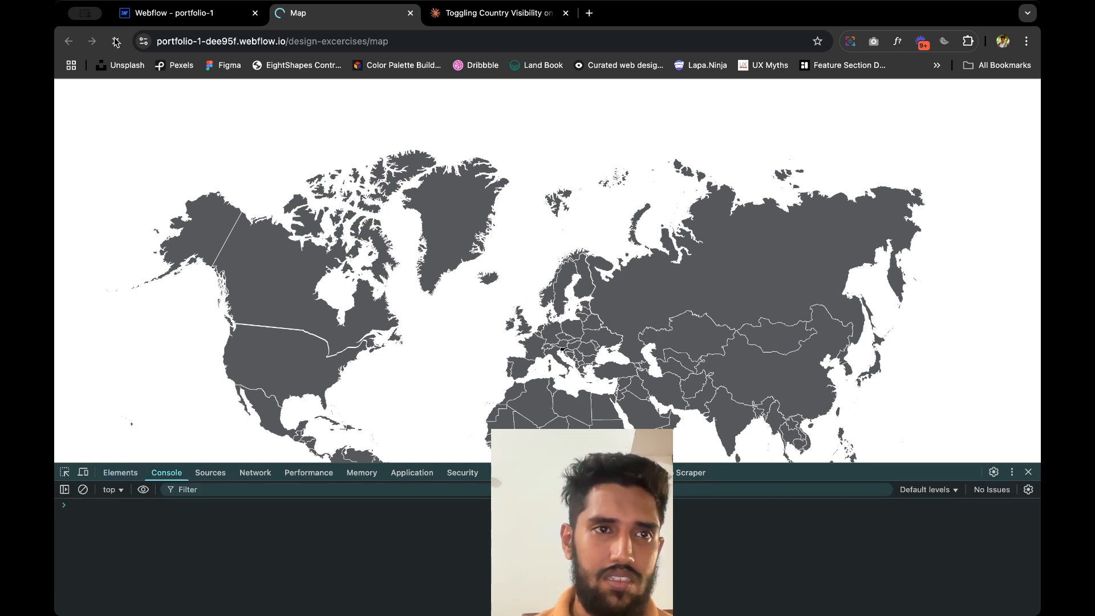
{"action": "scroll", "coordinate": [165, 562], "scroll_direction": "up", "scroll_amount": 15}
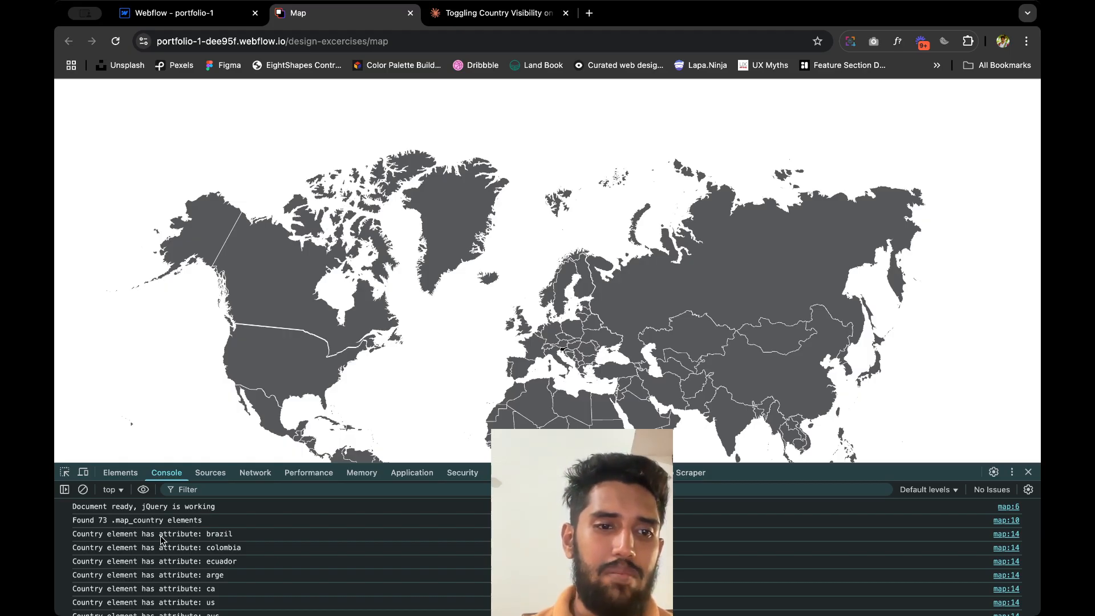
{"action": "scroll", "coordinate": [228, 541], "scroll_direction": "down", "scroll_amount": 3}
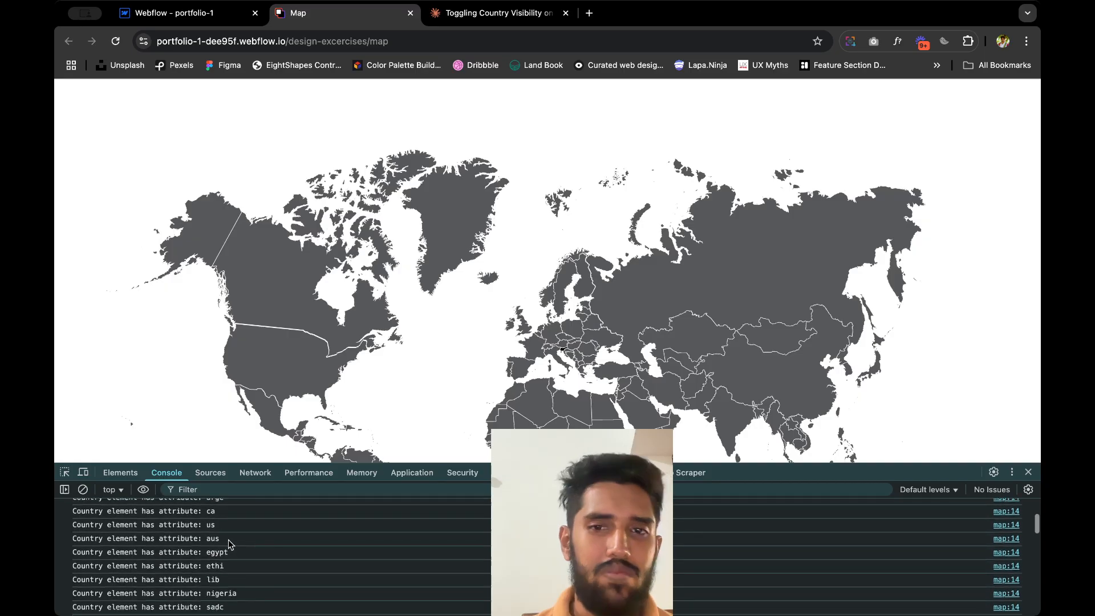
{"action": "scroll", "coordinate": [228, 540], "scroll_direction": "down", "scroll_amount": 2}
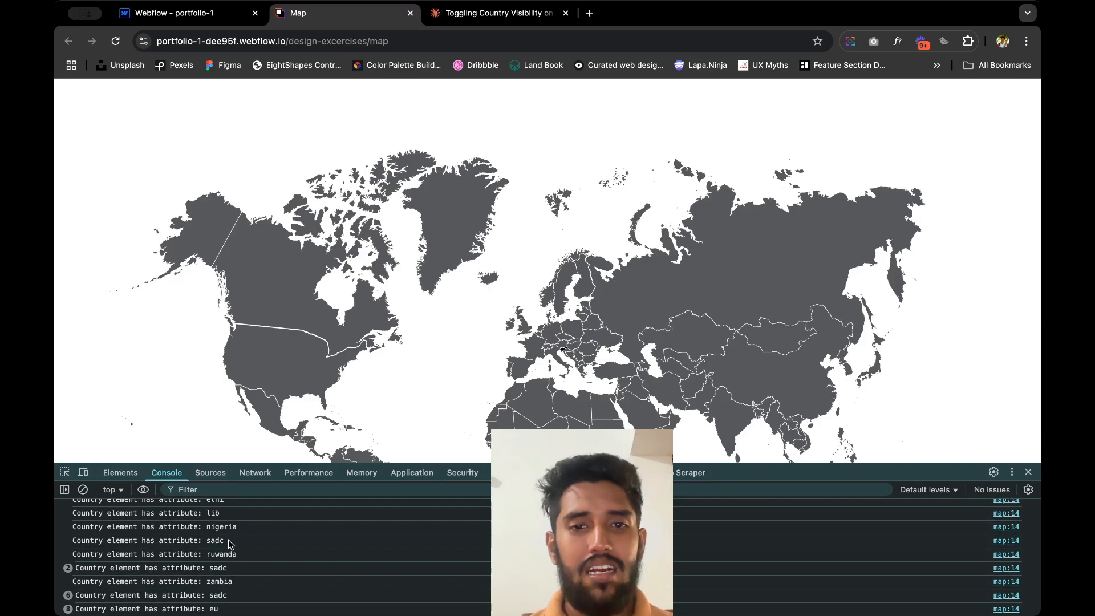
{"action": "scroll", "coordinate": [228, 540], "scroll_direction": "down", "scroll_amount": 2}
{"action": "scroll", "coordinate": [228, 539], "scroll_direction": "up", "scroll_amount": 5}
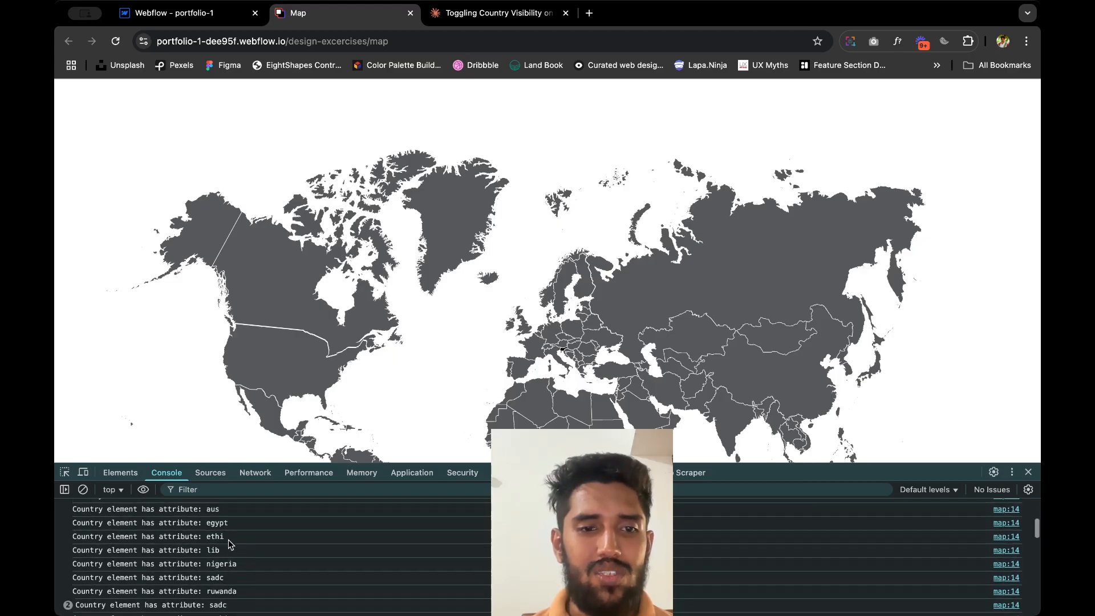
{"action": "scroll", "coordinate": [228, 539], "scroll_direction": "up", "scroll_amount": 1}
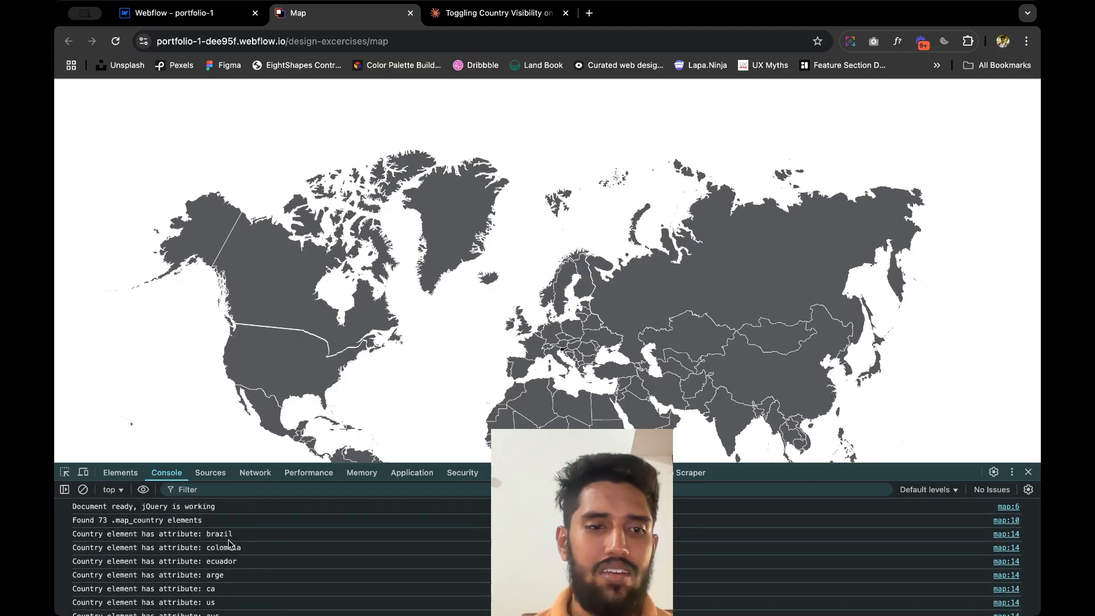
{"action": "scroll", "coordinate": [228, 540], "scroll_direction": "down", "scroll_amount": 6}
{"action": "scroll", "coordinate": [229, 540], "scroll_direction": "down", "scroll_amount": 10}
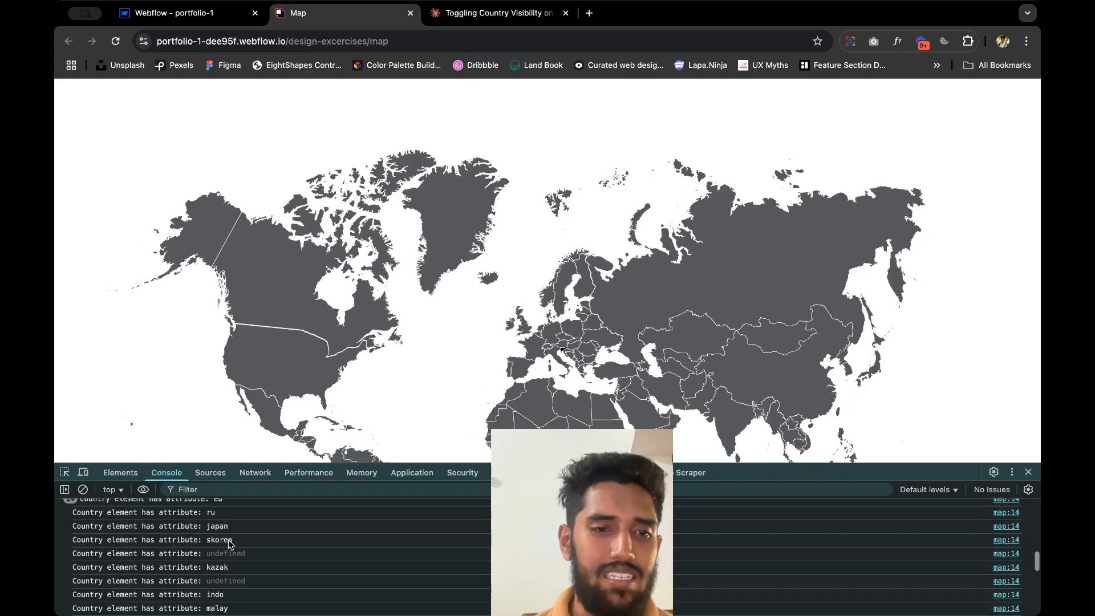
{"action": "scroll", "coordinate": [228, 540], "scroll_direction": "up", "scroll_amount": 5}
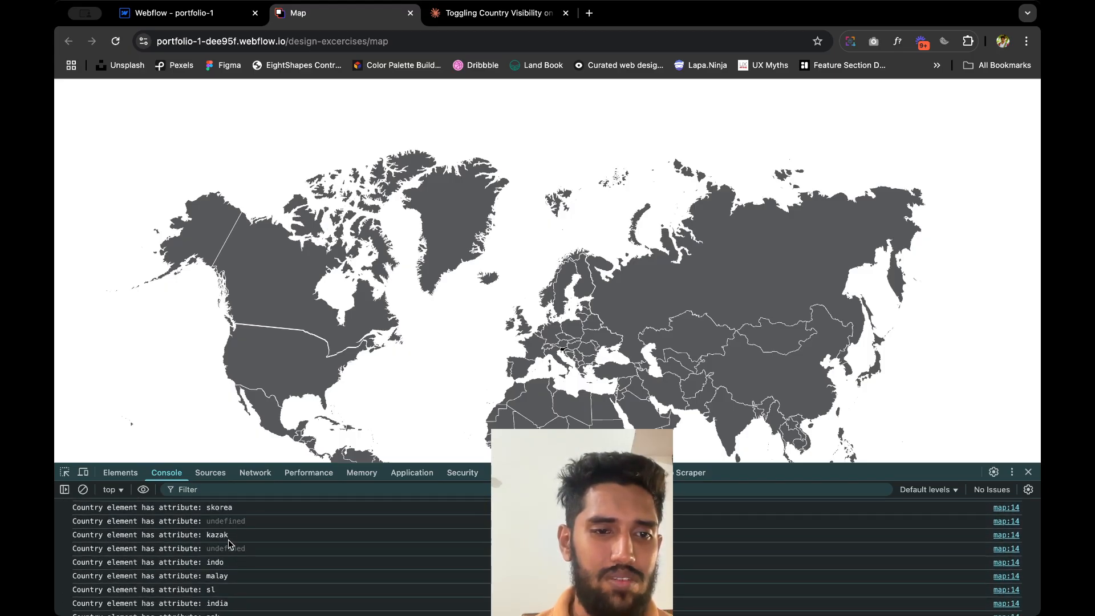
Step: Test the hover effect over the United States on the published map and examine the hover messages logged in the console
{"action": "scroll", "coordinate": [228, 540], "scroll_direction": "up", "scroll_amount": 5}
{"action": "scroll", "coordinate": [228, 539], "scroll_direction": "down", "scroll_amount": 10}
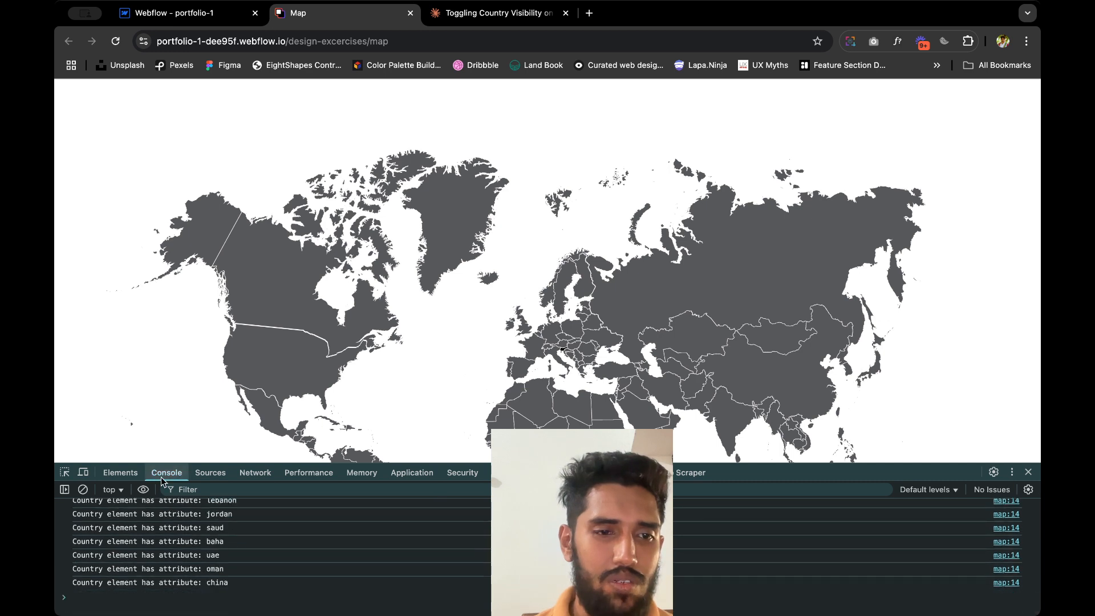
{"action": "mouse_move", "coordinate": [231, 368]}
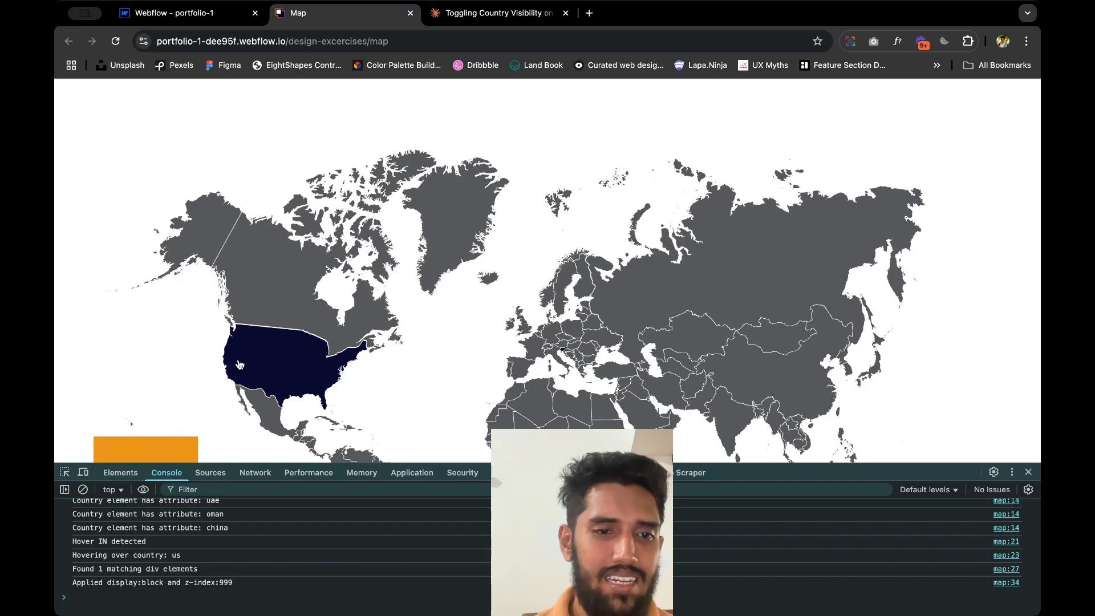
{"action": "scroll", "coordinate": [239, 364], "scroll_direction": "down", "scroll_amount": 2}
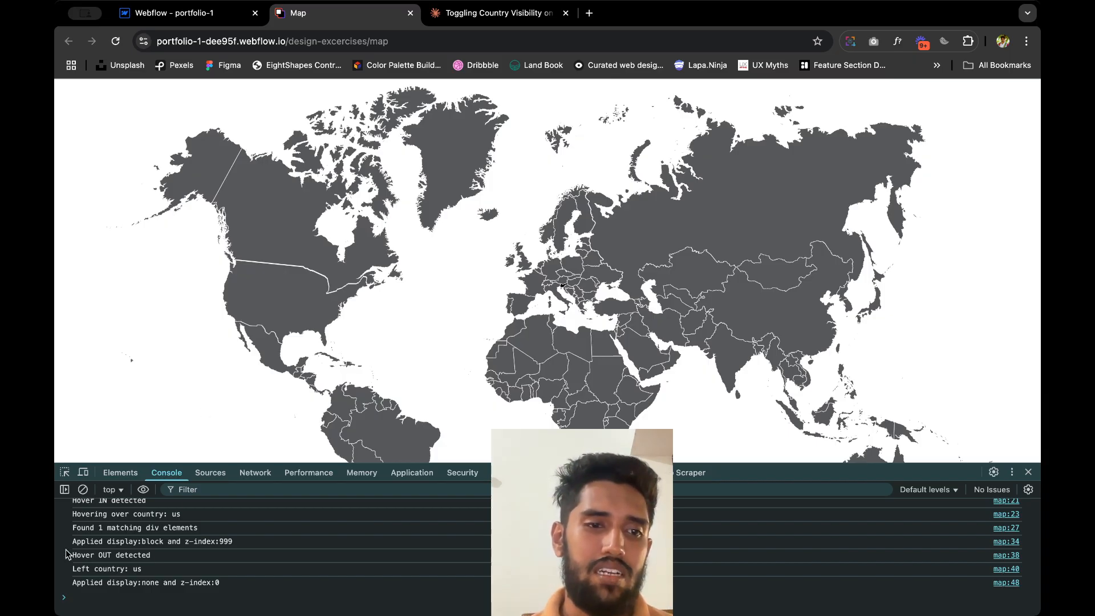
{"action": "triple_click", "coordinate": [86, 531]}
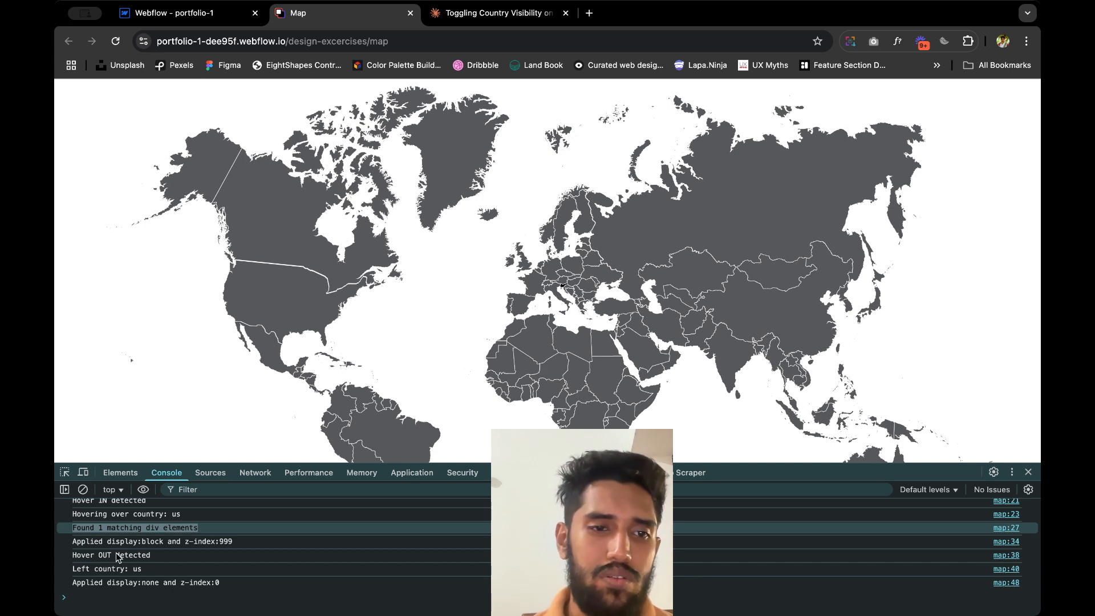
Step: Copy the "Hovering over country: us" line from the console log
{"action": "scroll", "coordinate": [97, 542], "scroll_direction": "up", "scroll_amount": 5}
{"action": "scroll", "coordinate": [109, 550], "scroll_direction": "down", "scroll_amount": 2}
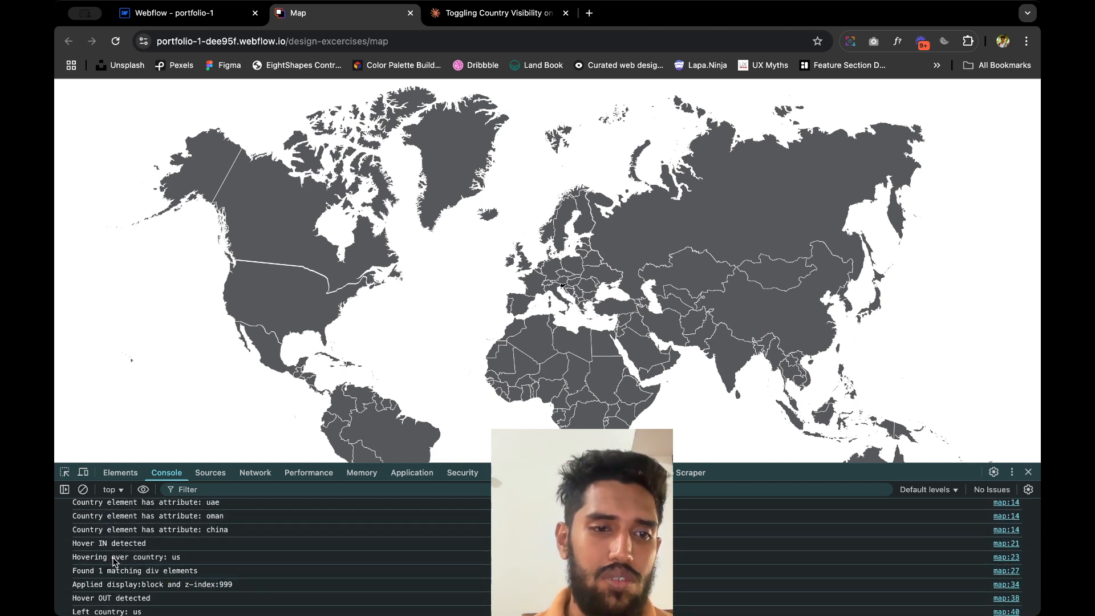
{"action": "triple_click", "coordinate": [114, 558]}
{"action": "key", "text": "super+c"}
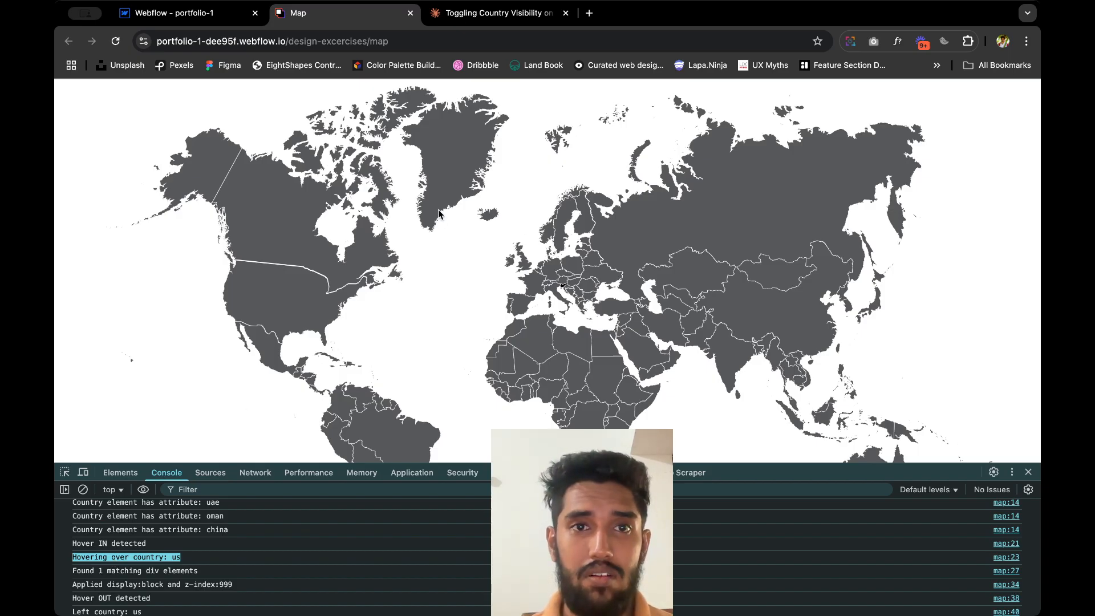
Step: Switch to the Claude chat and send "I only got to this message" with the copied console line pasted below it
{"action": "left_click", "coordinate": [485, 12]}
{"action": "left_click", "coordinate": [319, 575]}
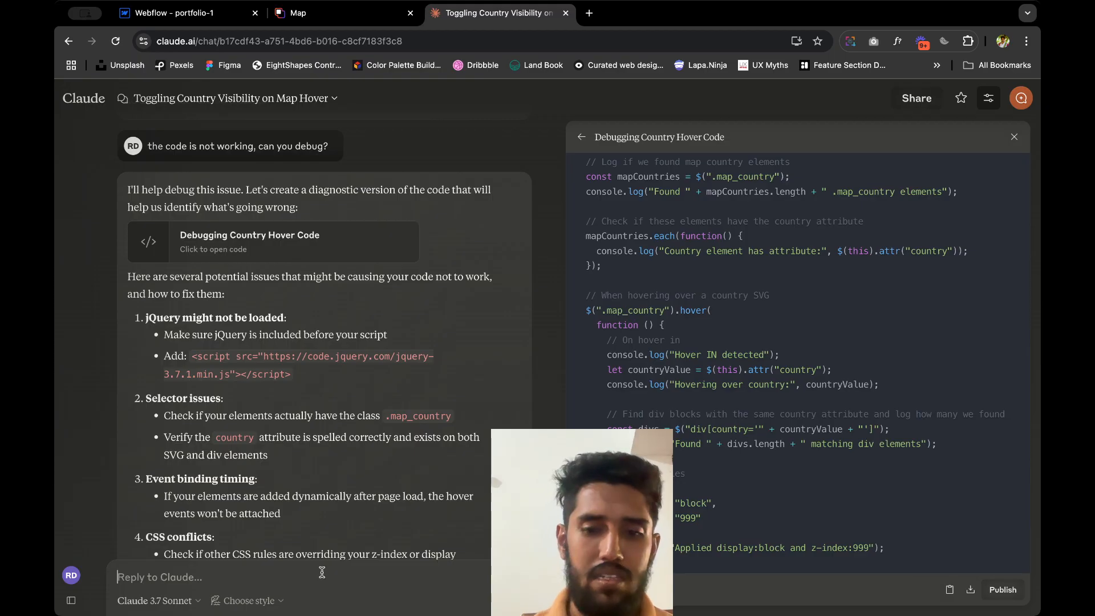
{"action": "type", "text": "I only"}
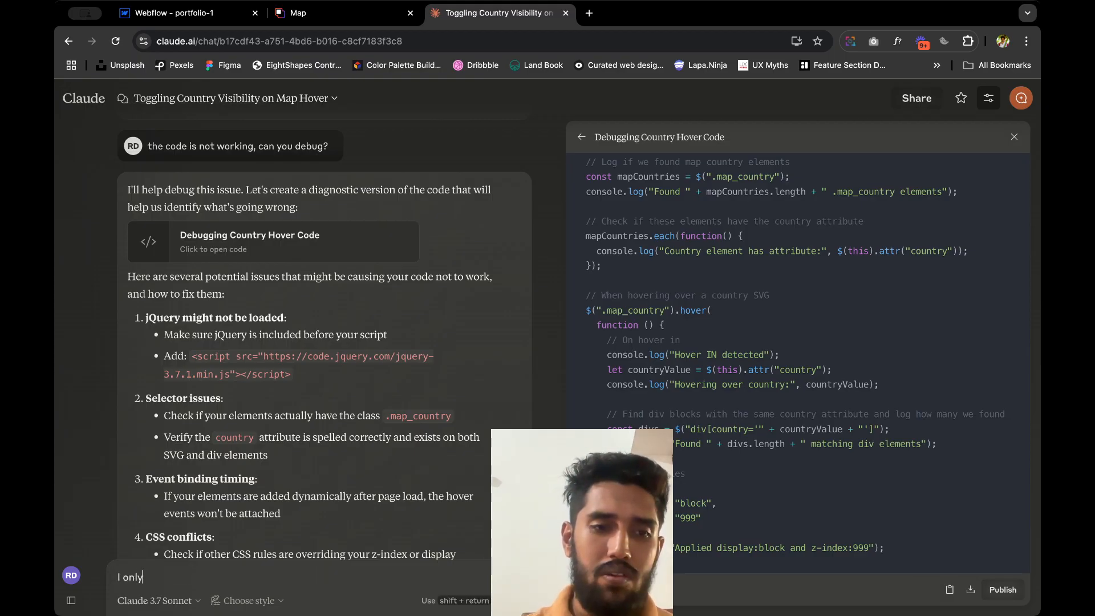
{"action": "type", "text": " got to th"}
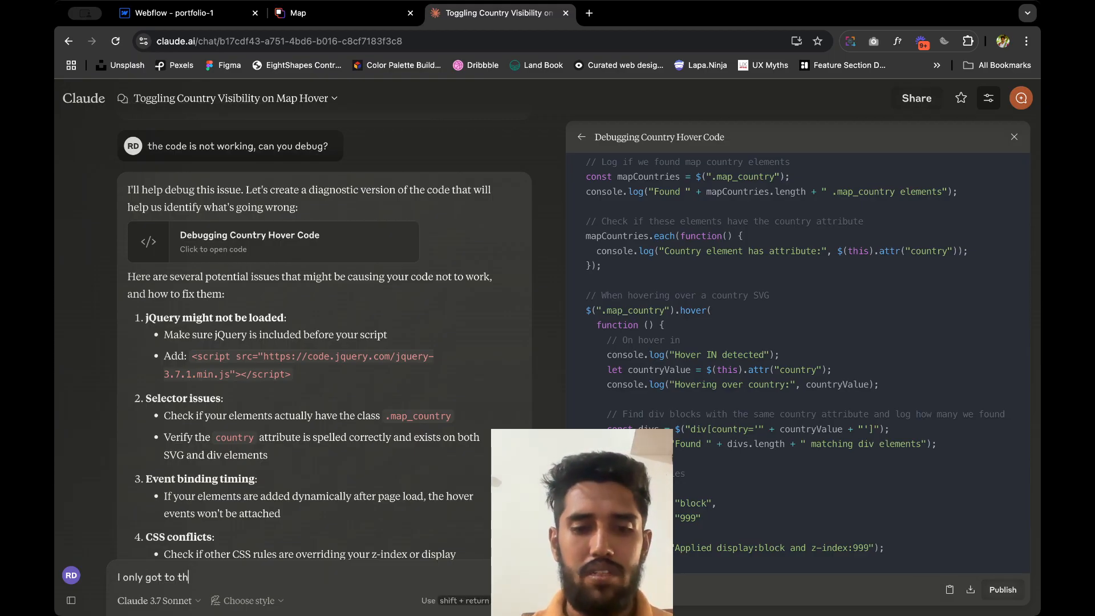
{"action": "type", "text": "is message"}
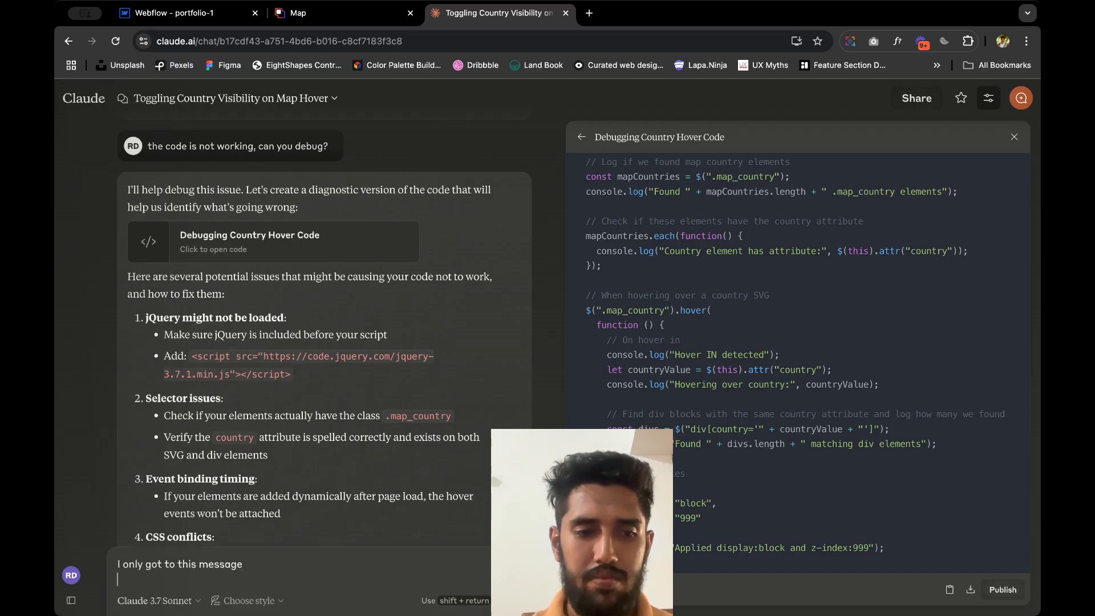
{"action": "key", "text": "shift+Return"}
{"action": "key", "text": "super+v"}
{"action": "key", "text": "Return"}
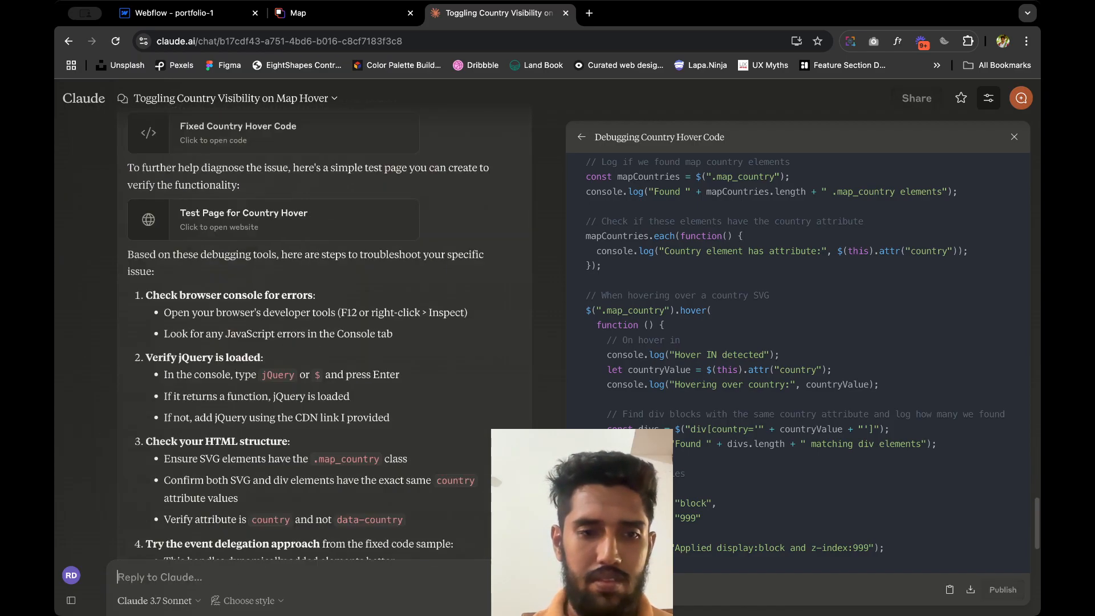